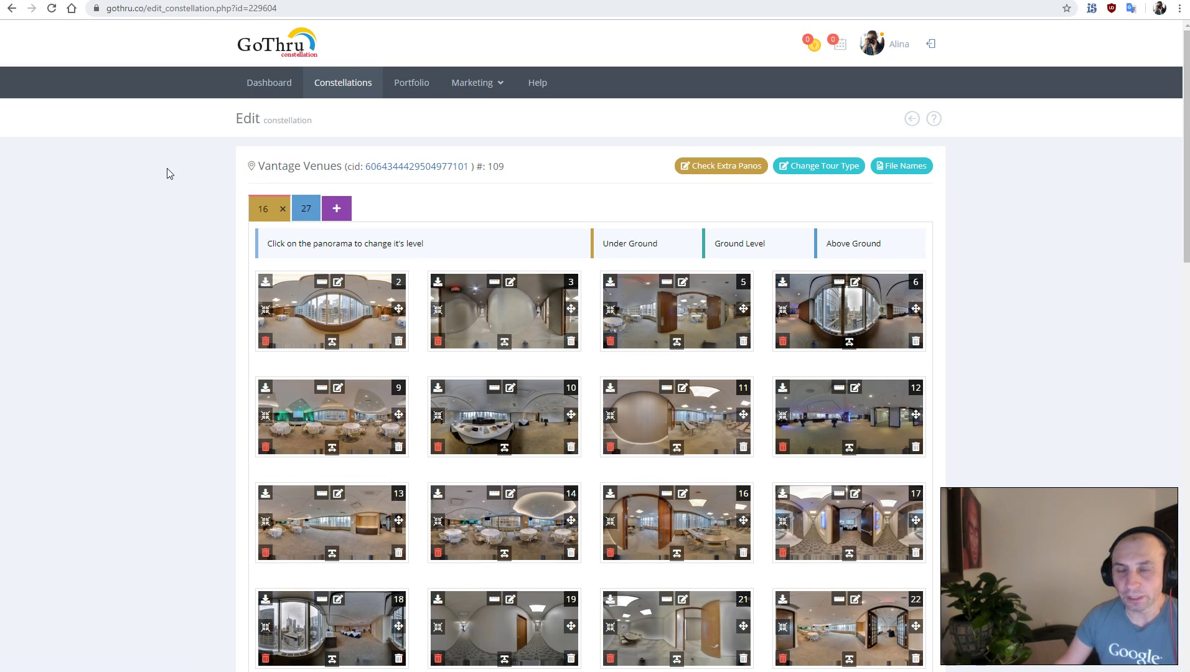
Step: Download the full-size JPG of panorama 43
scroll(167, 172, "down", 8)
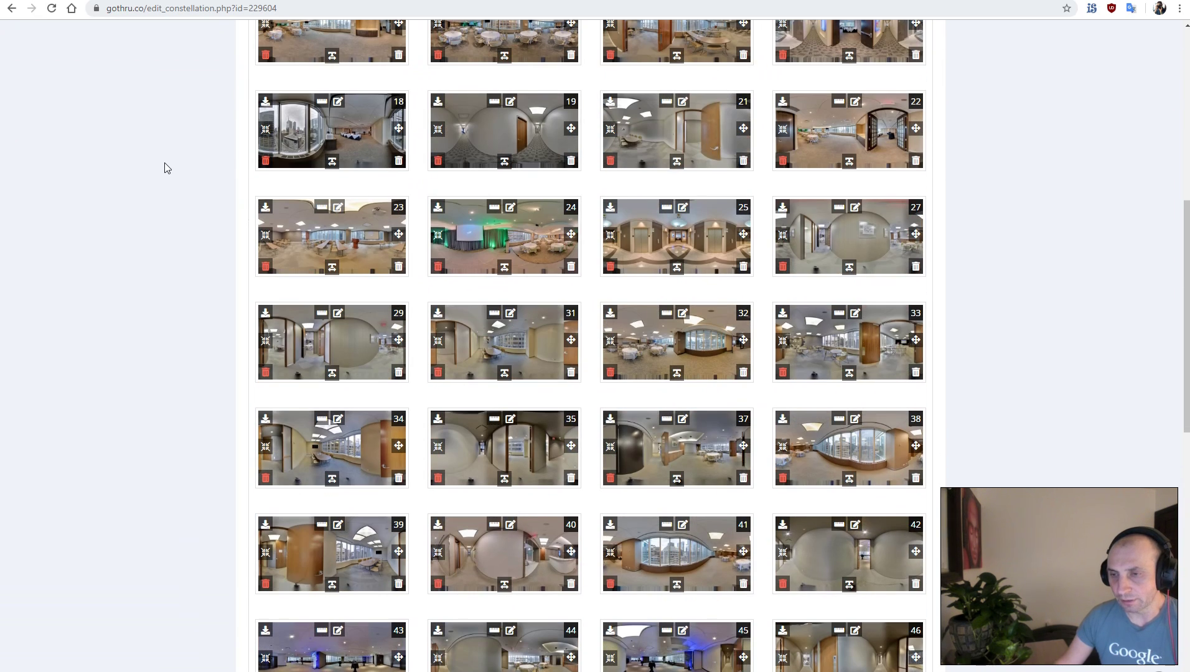
scroll(167, 167, "down", 5)
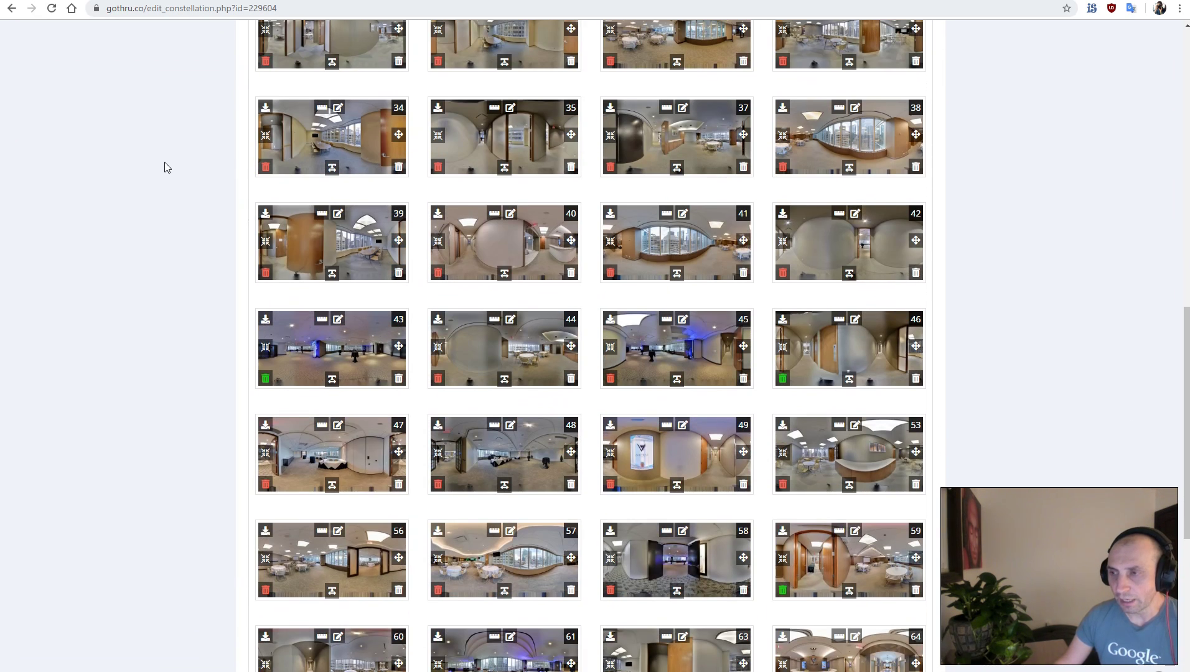
scroll(167, 167, "down", 4)
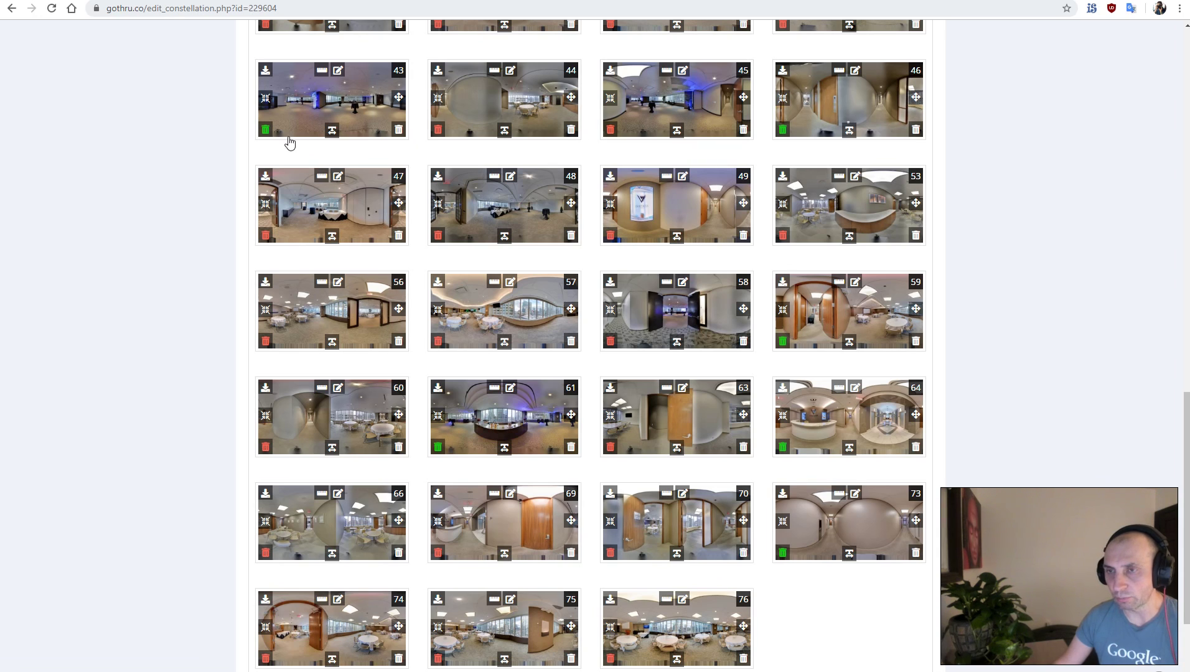
scroll(690, 384, "up", 1)
scroll(690, 385, "down", 1)
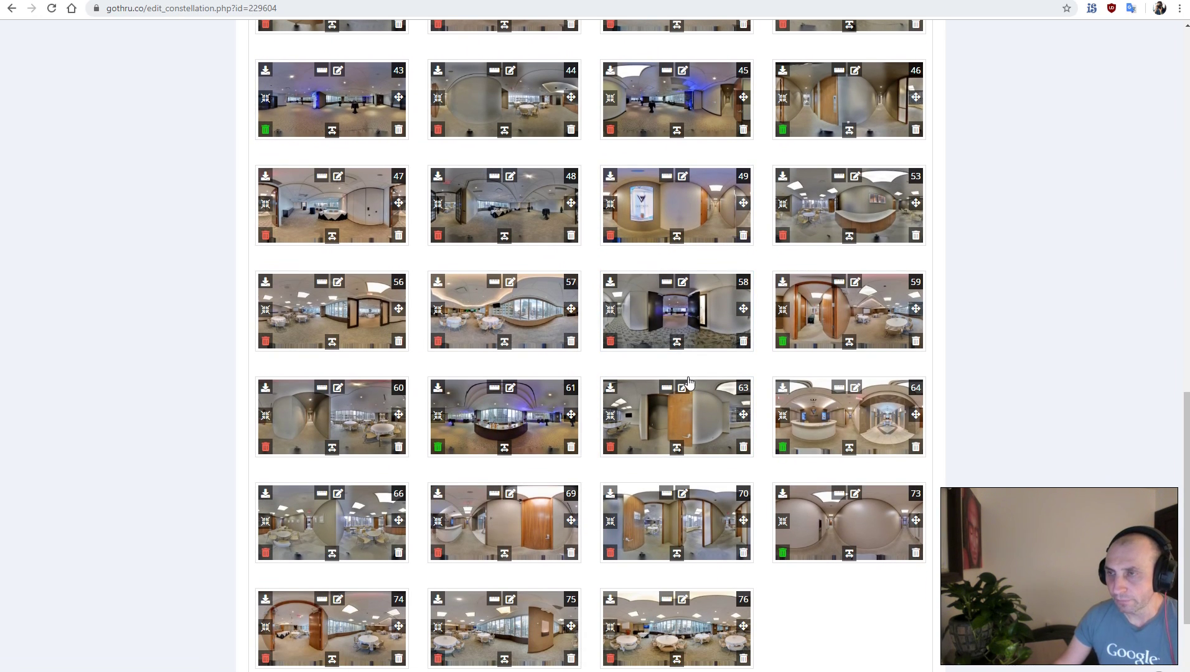
left_click(265, 70)
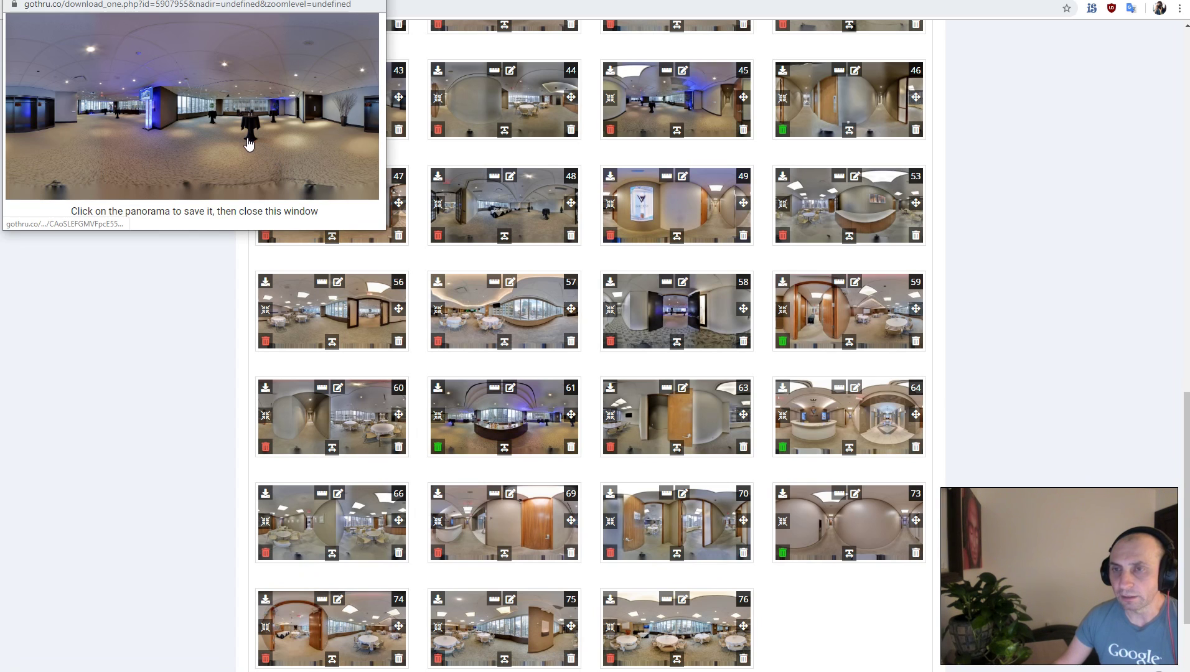
left_click(229, 135)
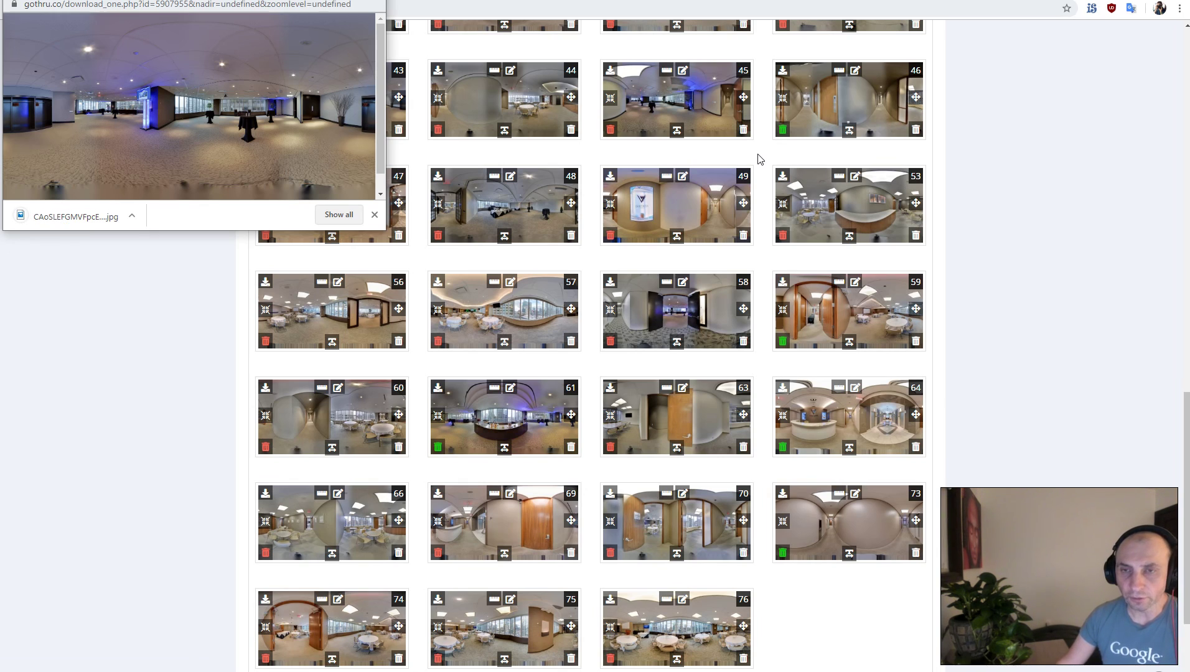
Step: Download the full-size JPG of panorama 46
left_click(840, 110)
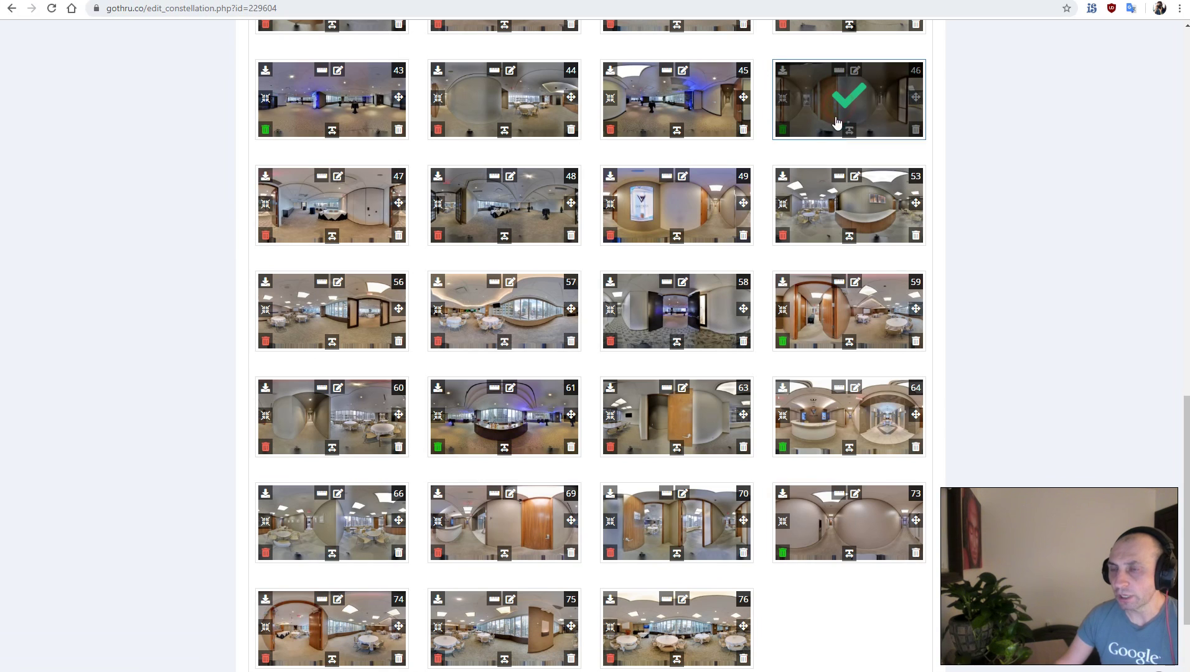
left_click(783, 70)
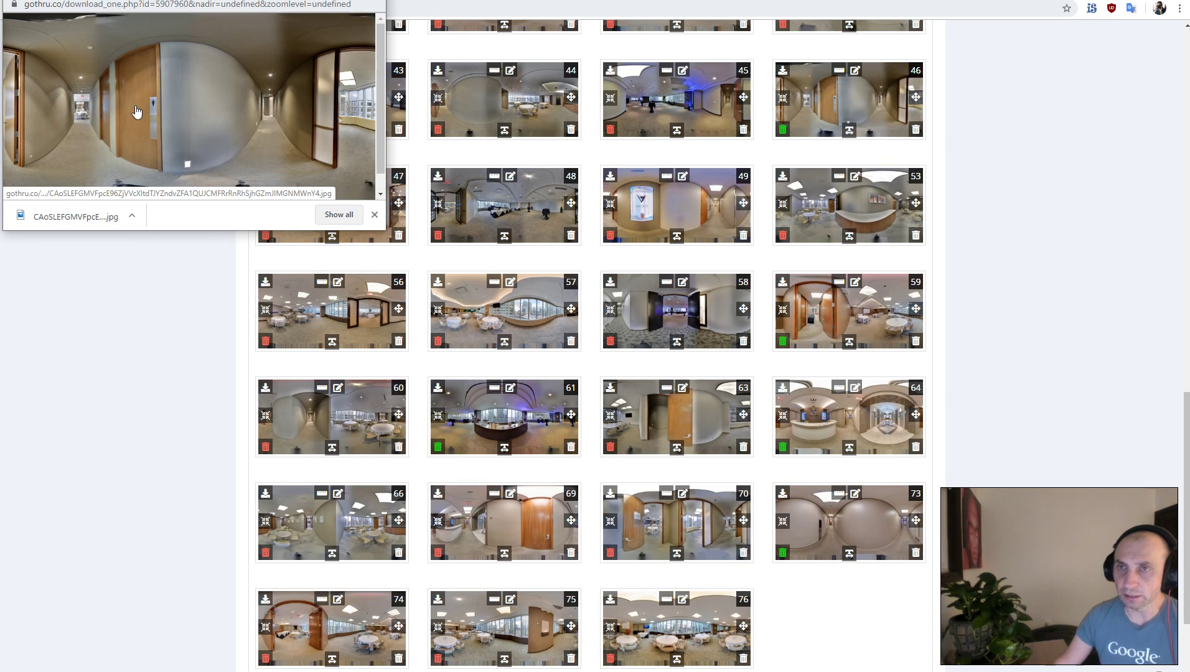
left_click(193, 122)
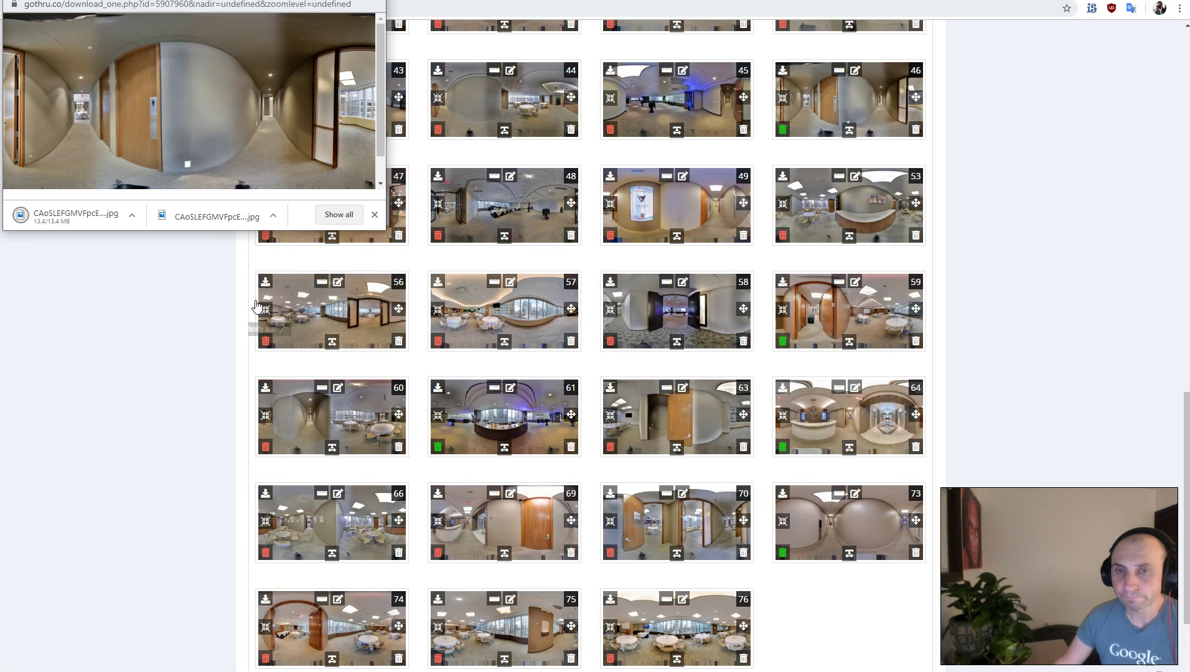
Step: From the GoThru constellation page, open Vantage Venues' Google Maps photo gallery and its add-photo dialog
left_click(178, 290)
scroll(241, 260, "up", 20)
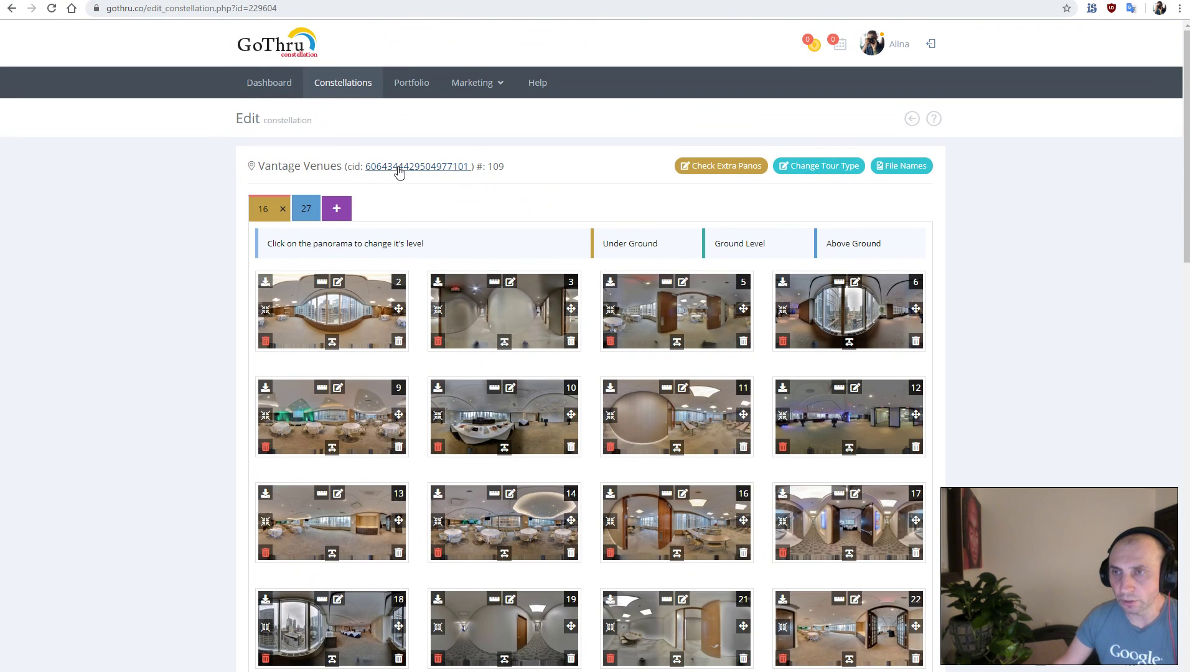
left_click(399, 173)
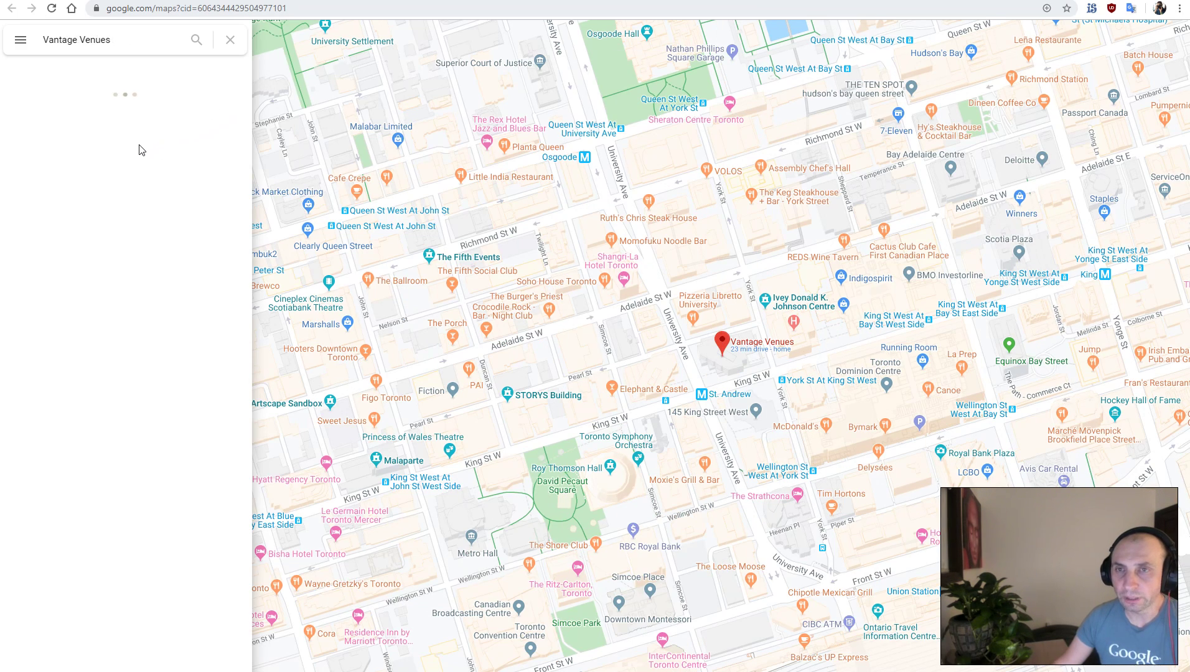
scroll(98, 503, "down", 3)
left_click(56, 544)
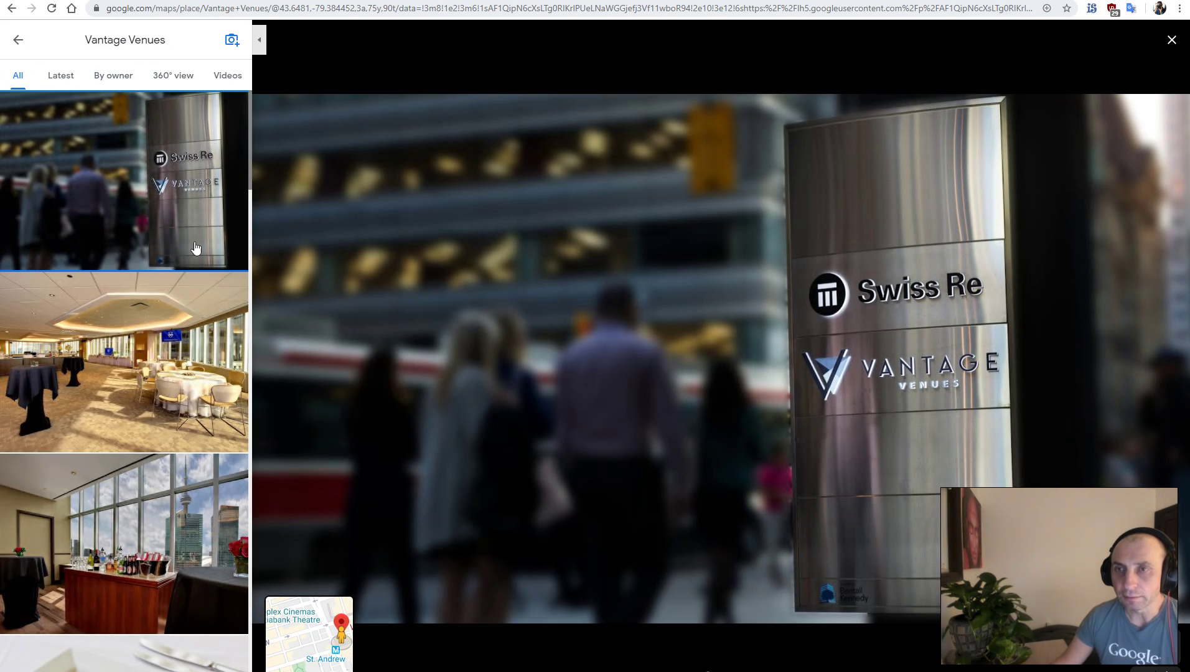
left_click(233, 42)
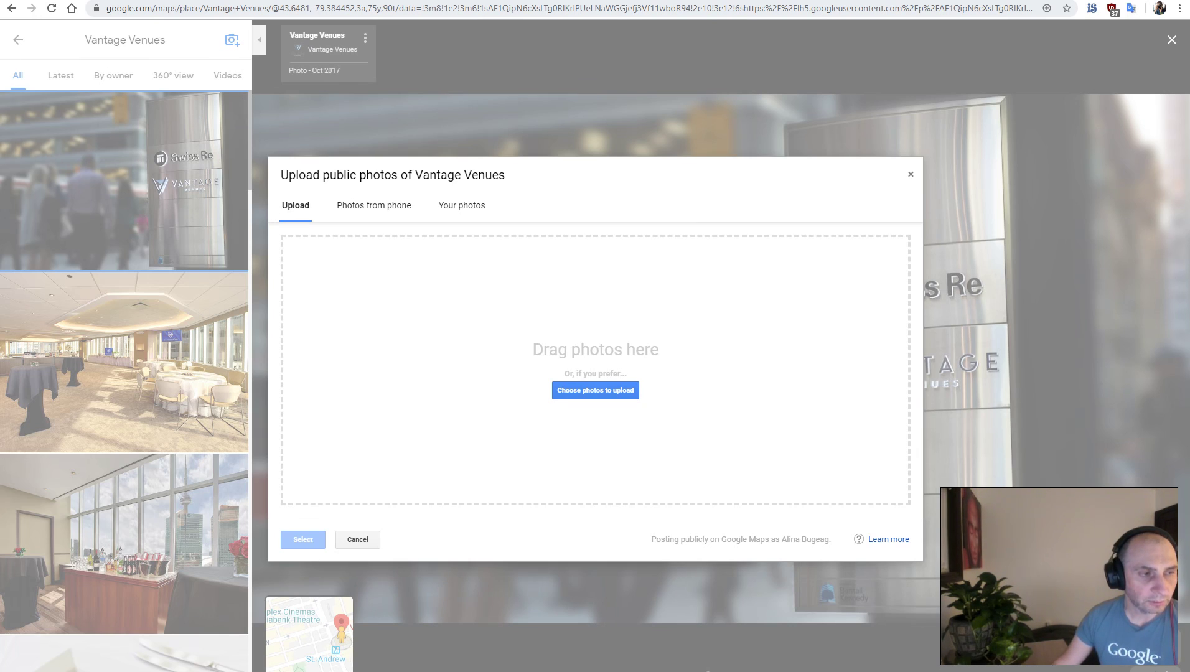
Step: Upload the two downloaded panorama JPGs to Vantage Venues and finish with DONE
left_click_drag(271, 321, 455, 324)
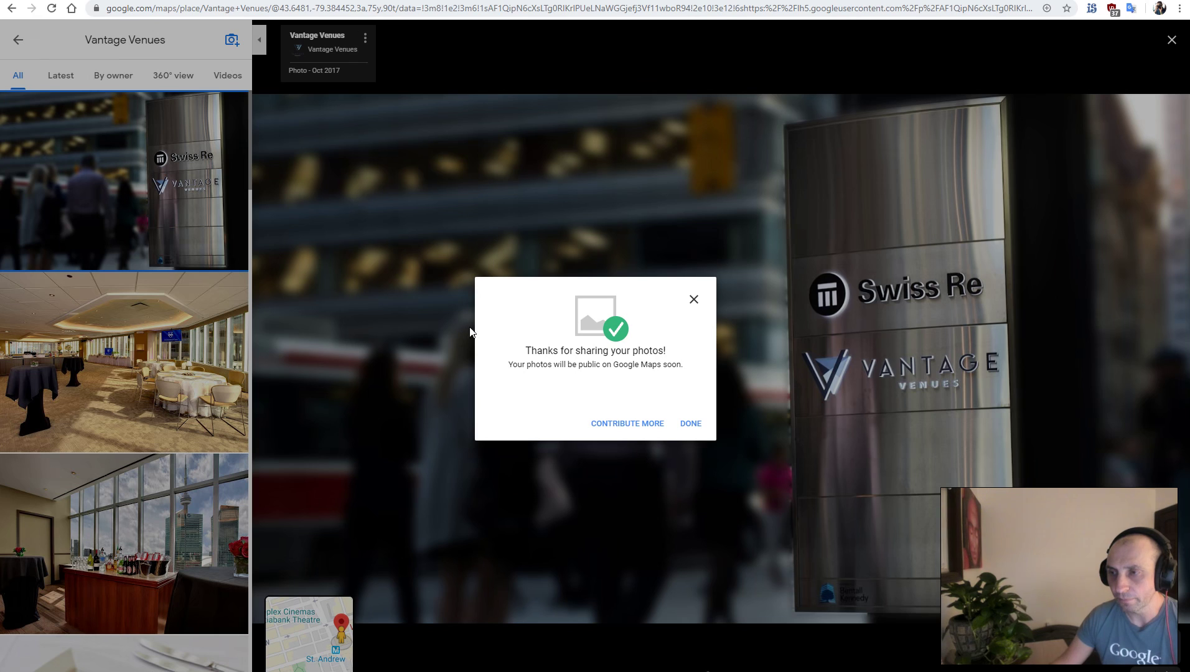
left_click(691, 424)
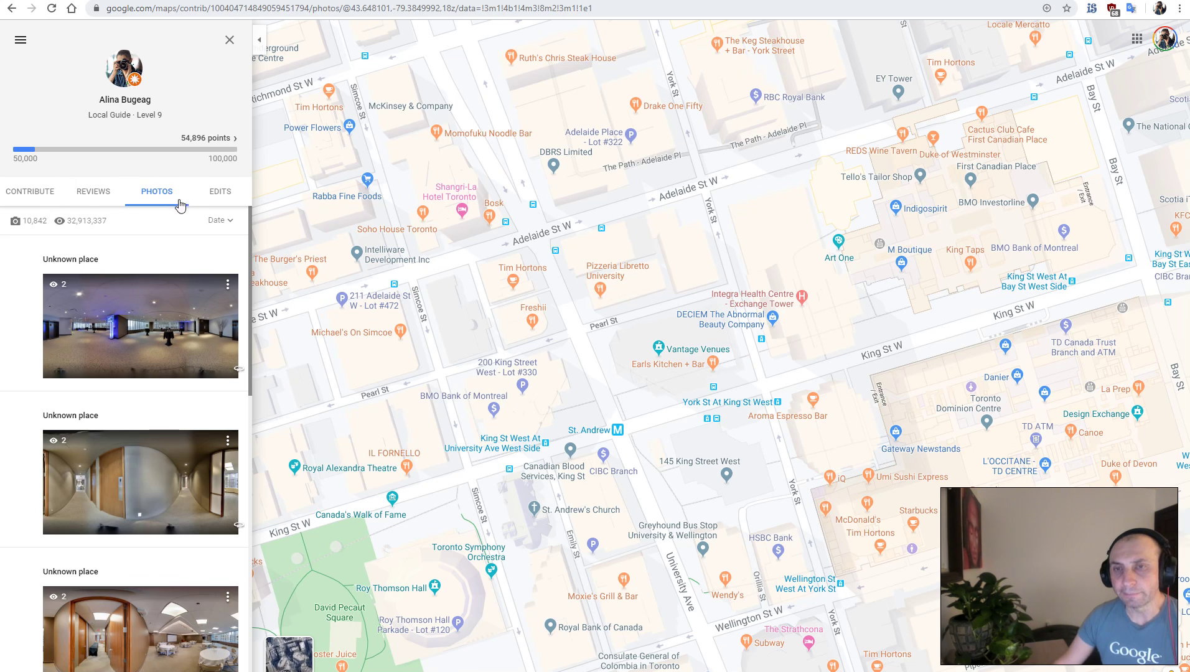
Step: Refresh the contributor Photos page and look through the newly uploaded panoramas
left_click(52, 8)
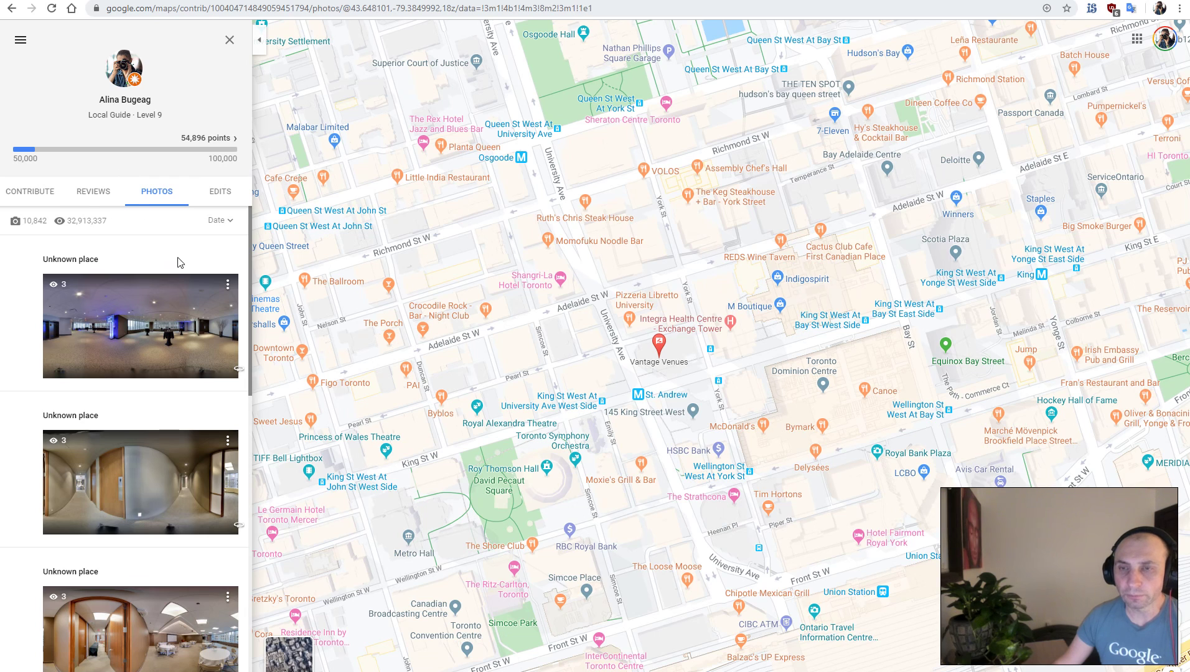
left_click(51, 8)
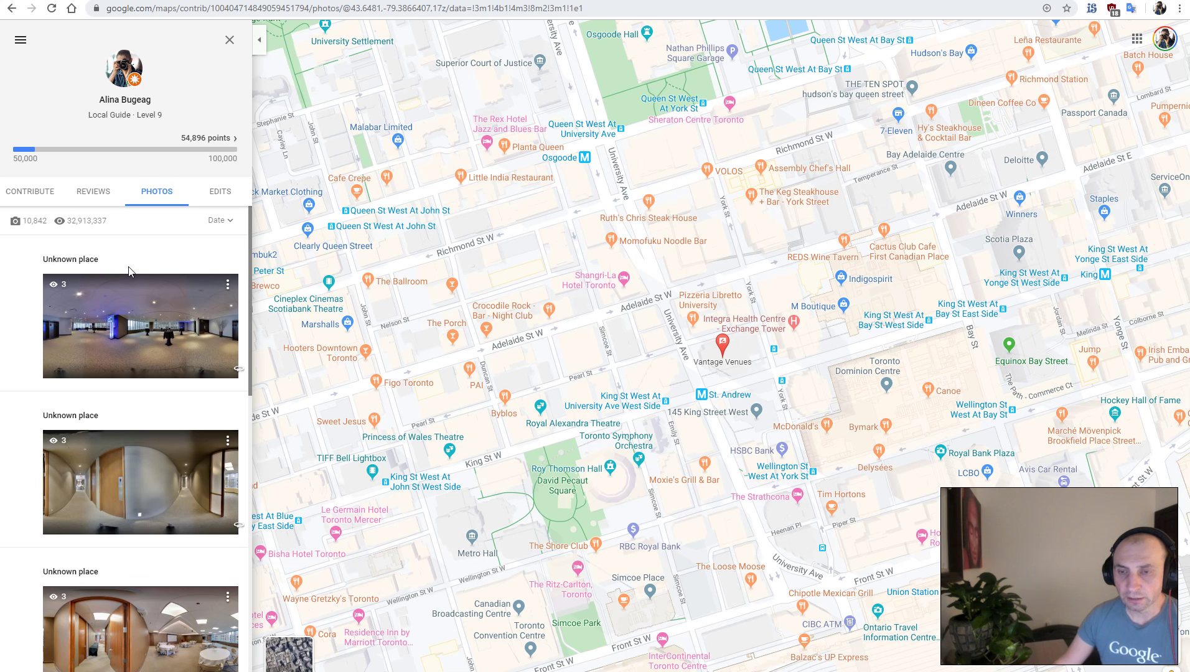
scroll(129, 269, "down", 6)
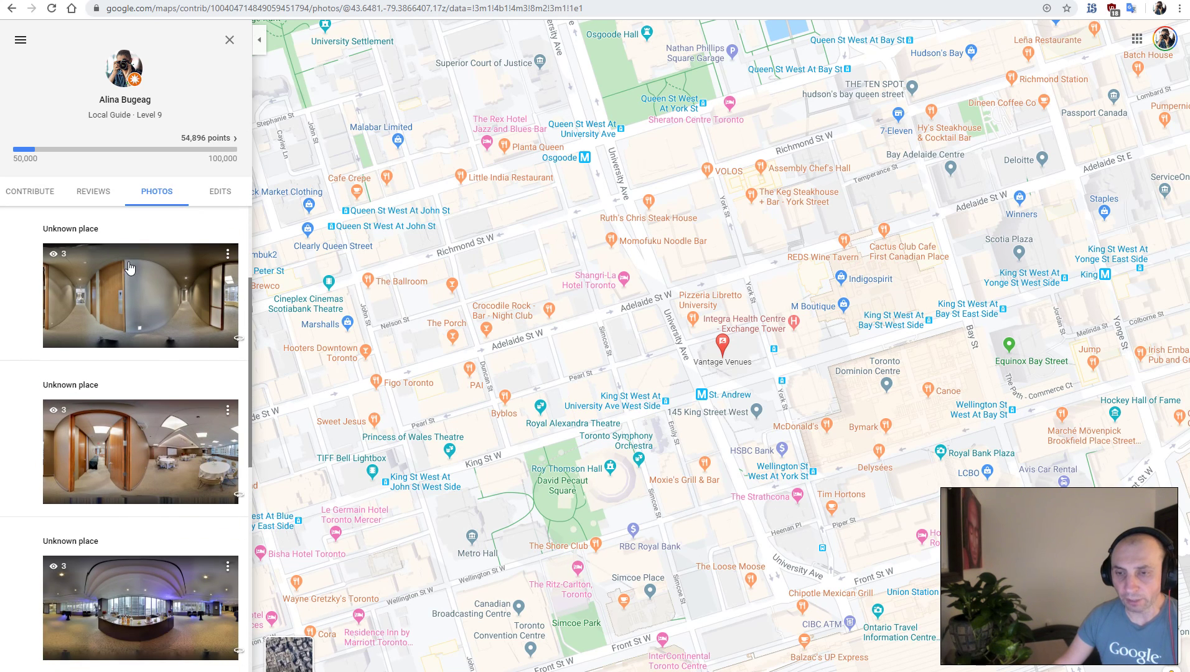
scroll(129, 268, "down", 6)
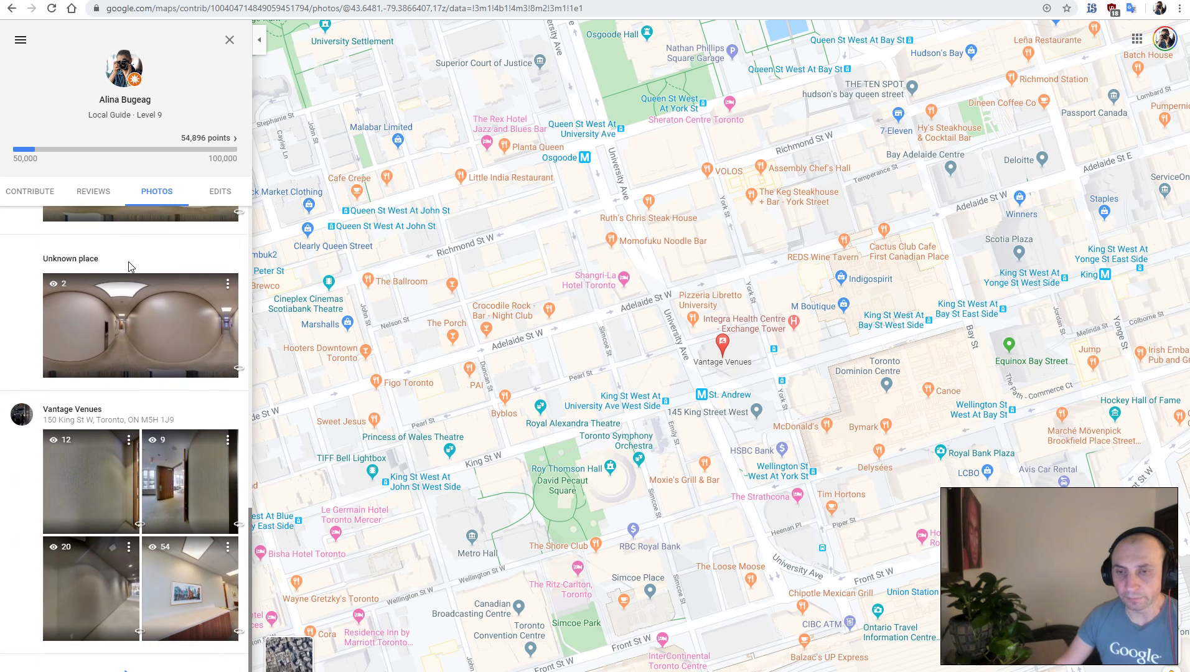
scroll(131, 267, "up", 15)
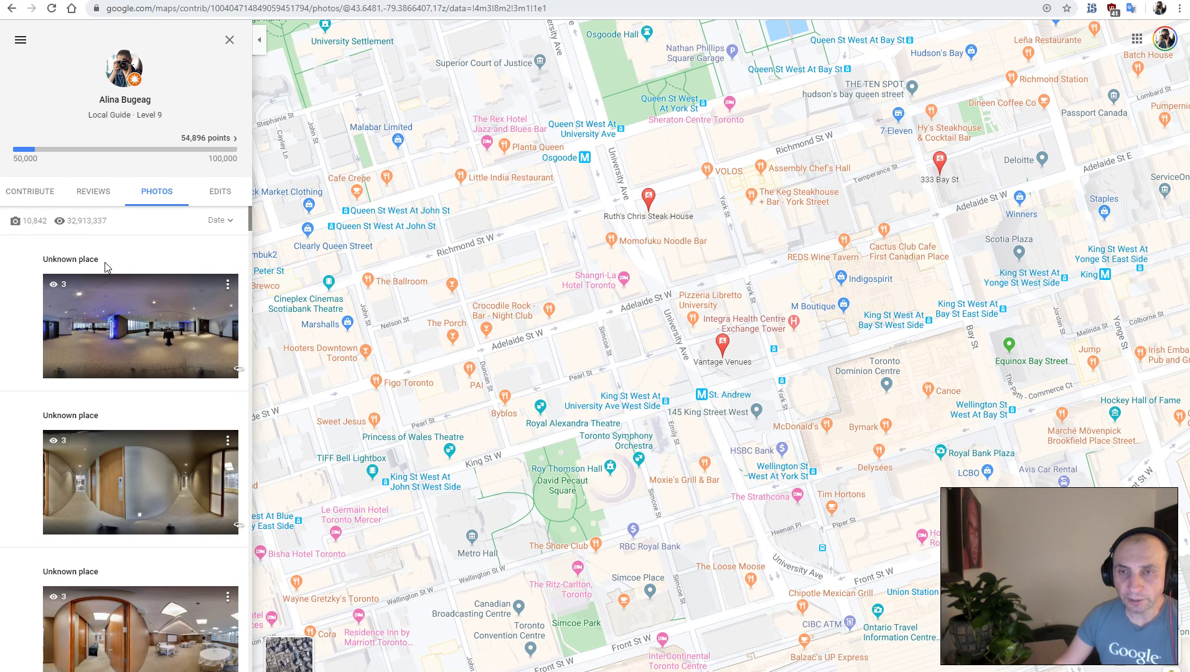
scroll(105, 268, "down", 2)
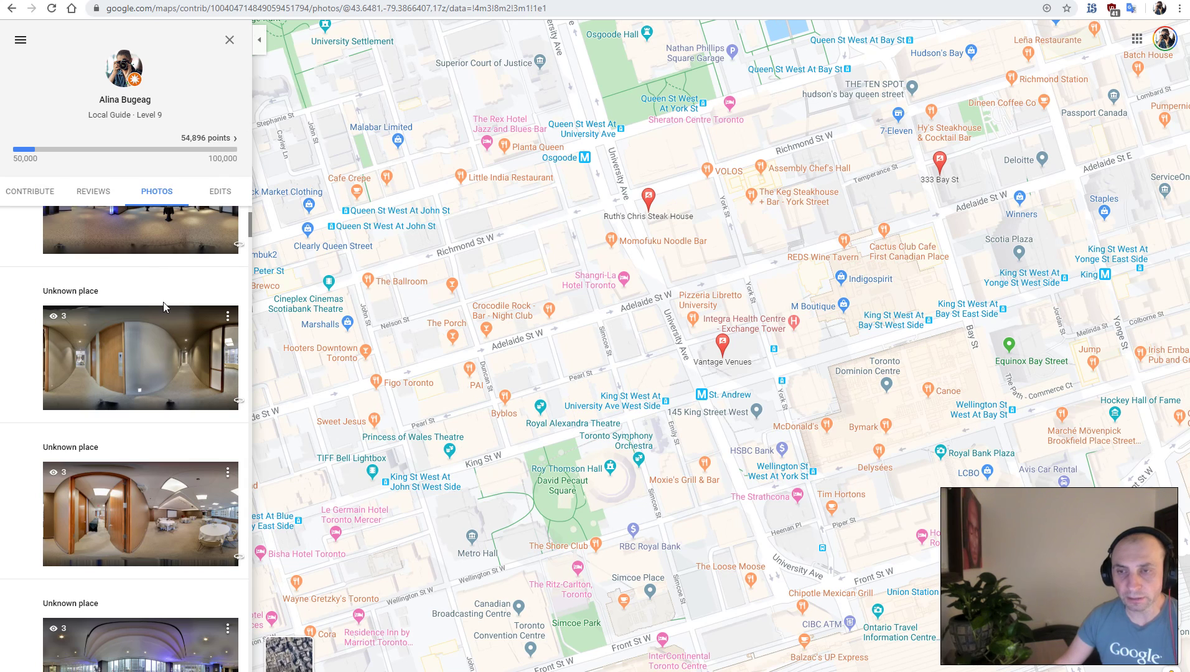
scroll(161, 318, "down", 4)
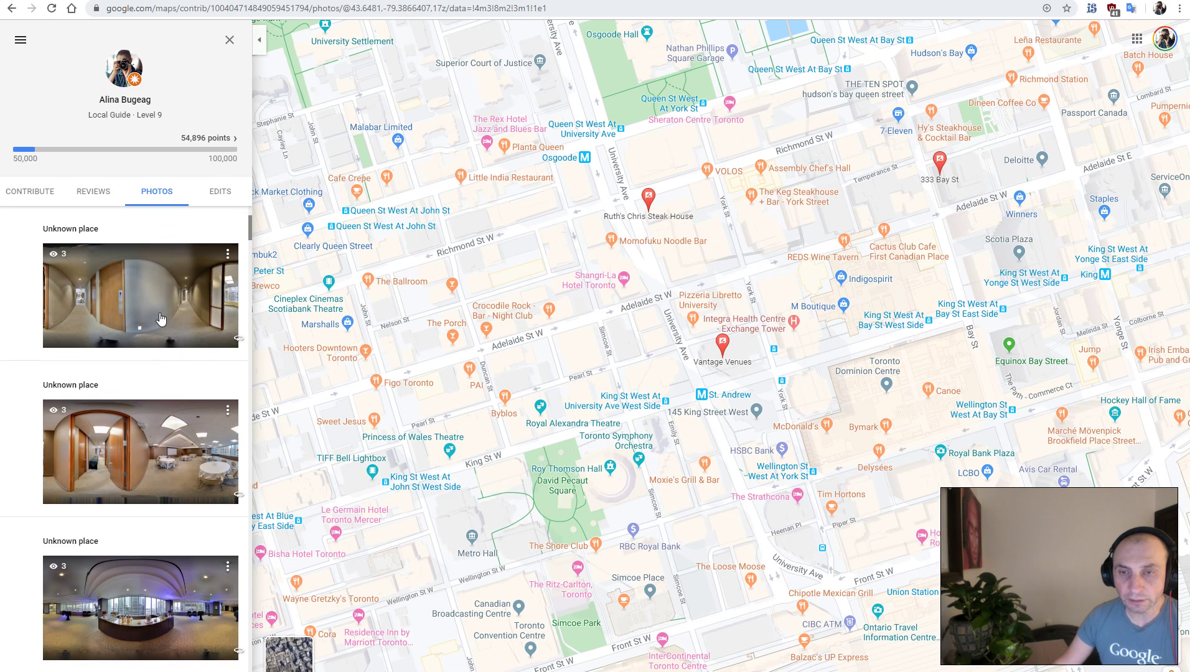
scroll(161, 318, "down", 1)
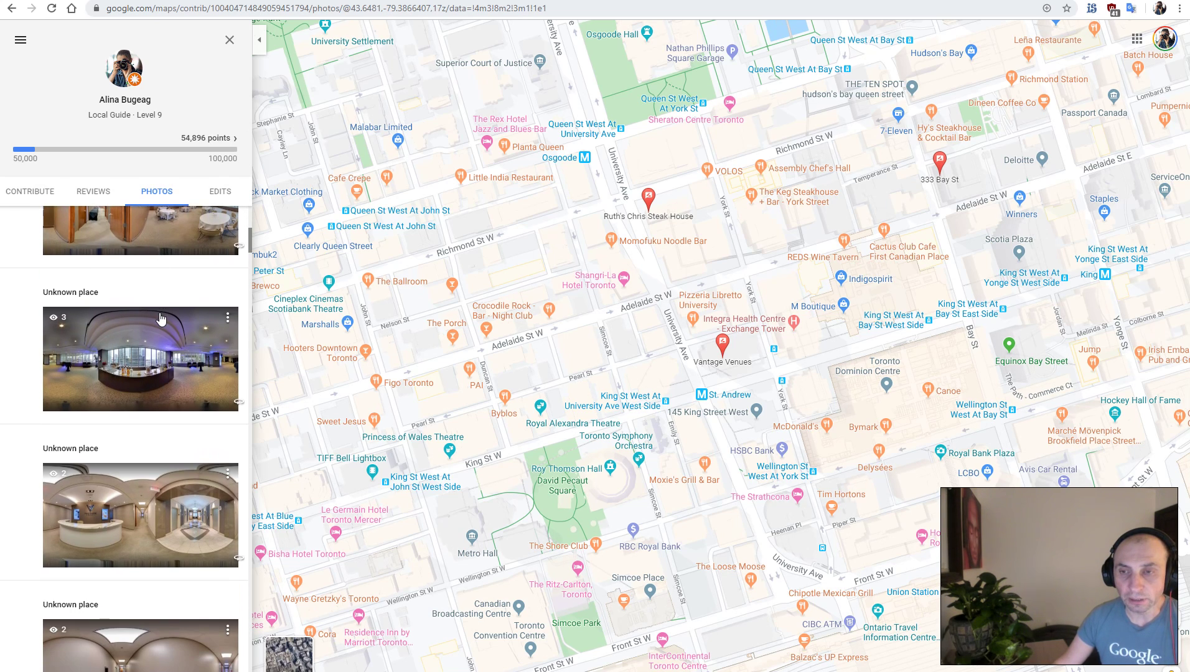
scroll(161, 318, "down", 1)
scroll(160, 318, "down", 2)
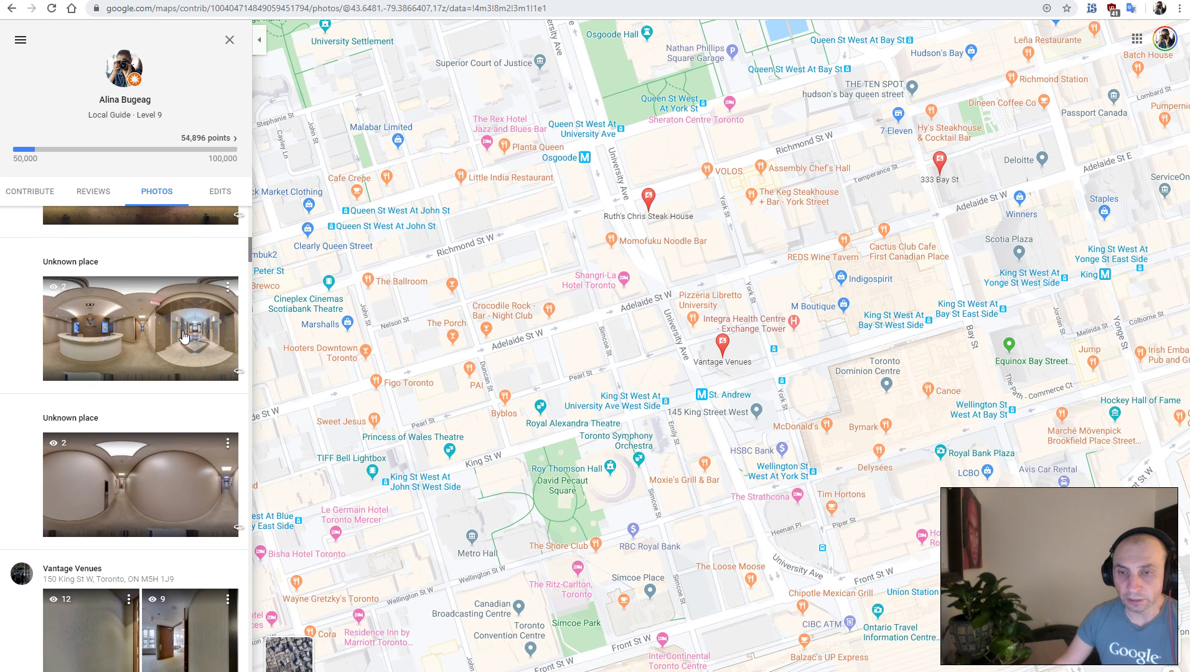
scroll(180, 330, "up", 3)
scroll(180, 330, "up", 3)
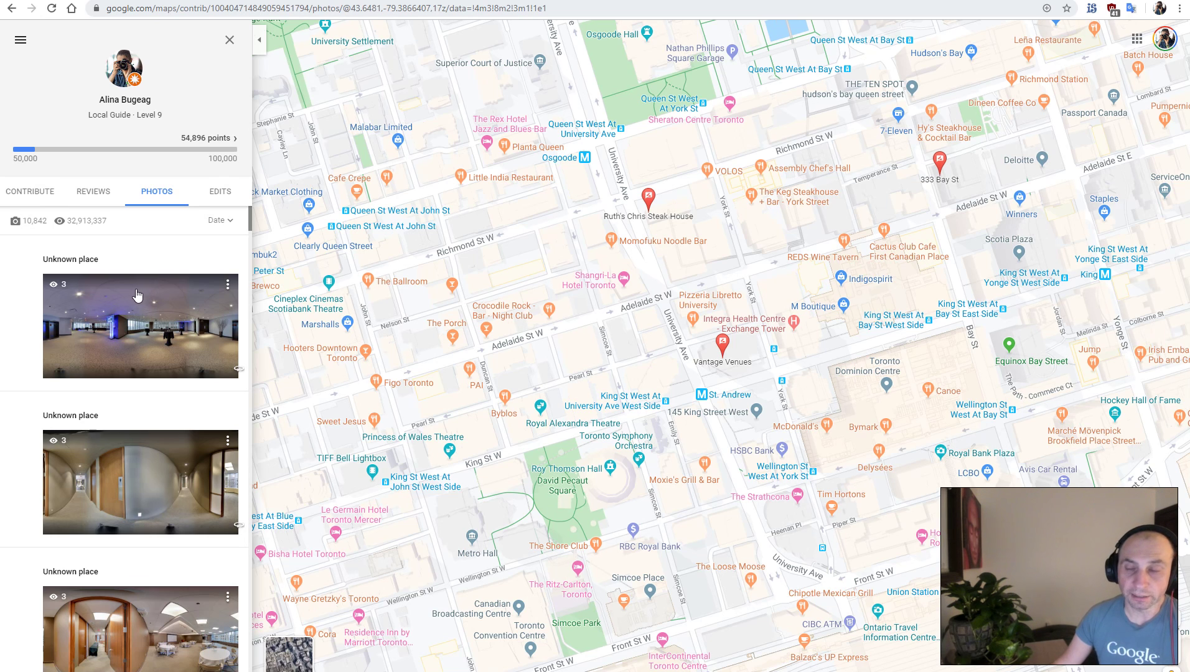
Step: Reload to find the panoramas grouped under Vantage Venues, then return to the GoThru editor tab
left_click(51, 15)
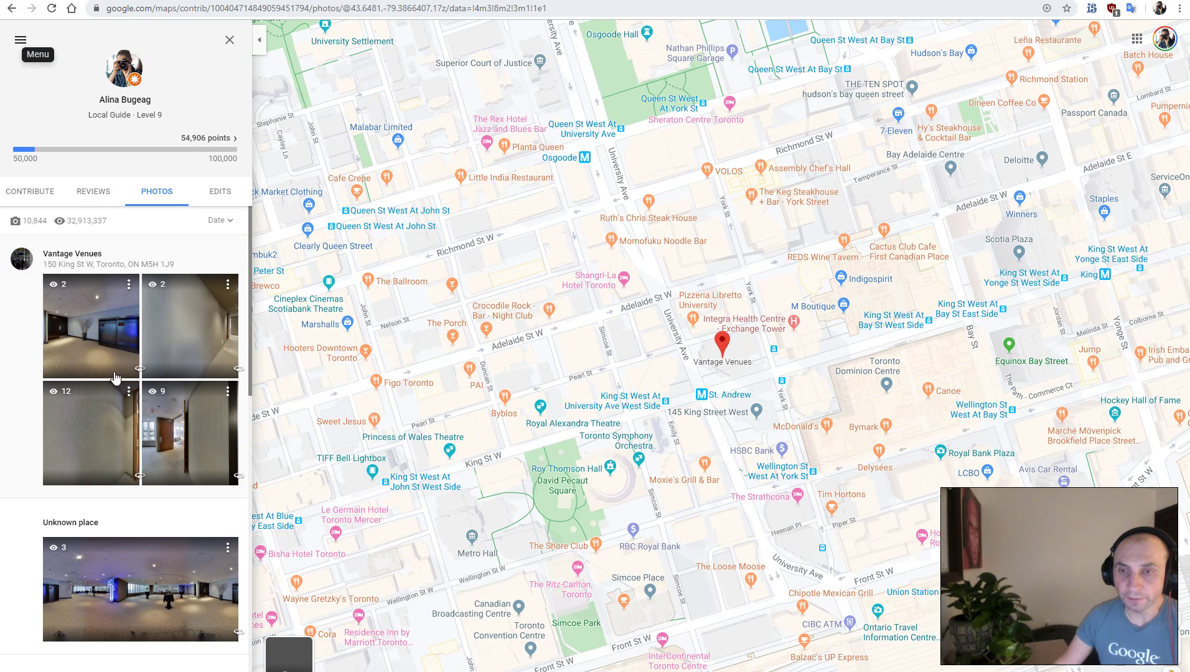
scroll(151, 456, "down", 2)
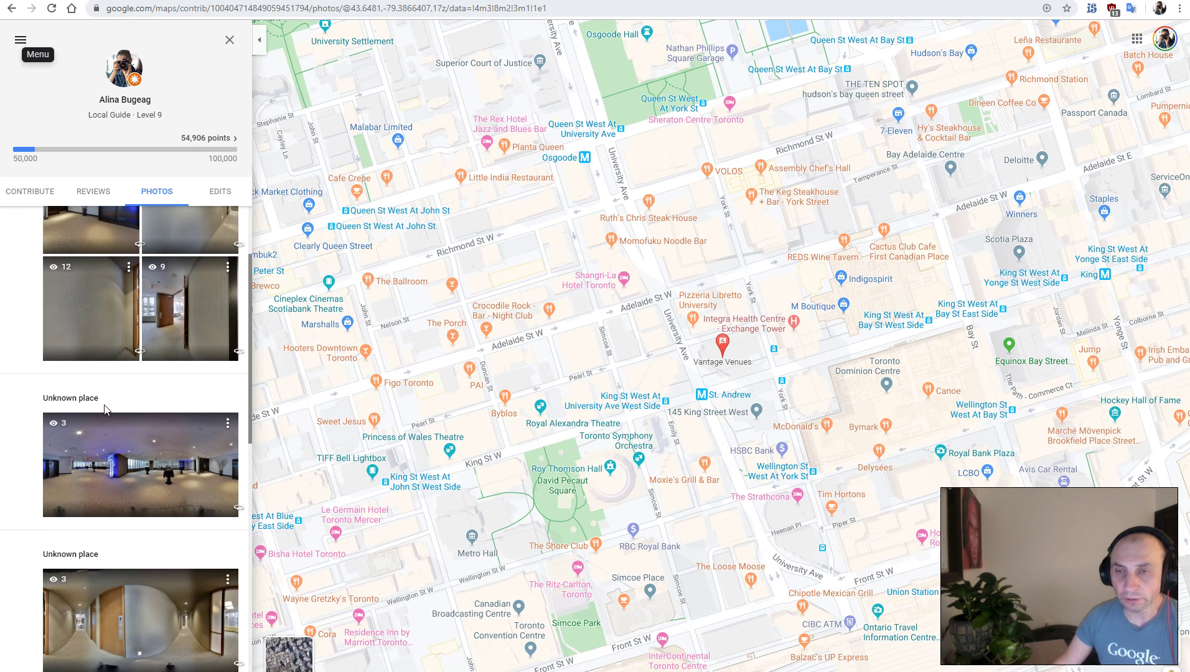
scroll(104, 408, "up", 2)
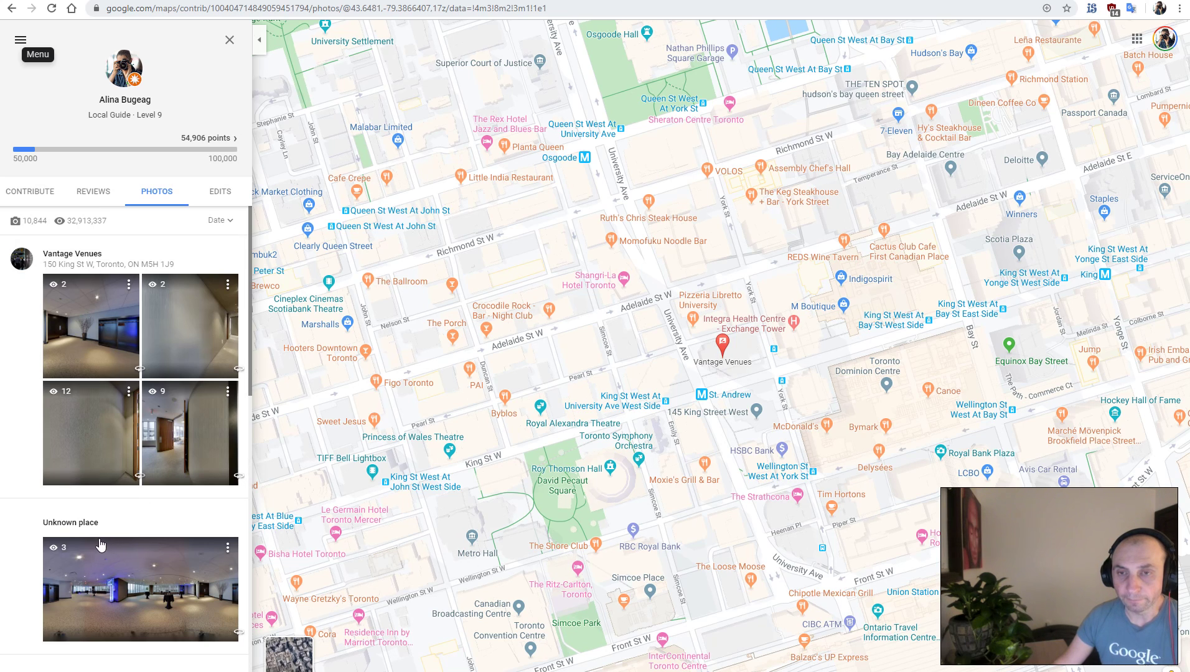
scroll(104, 542, "down", 2)
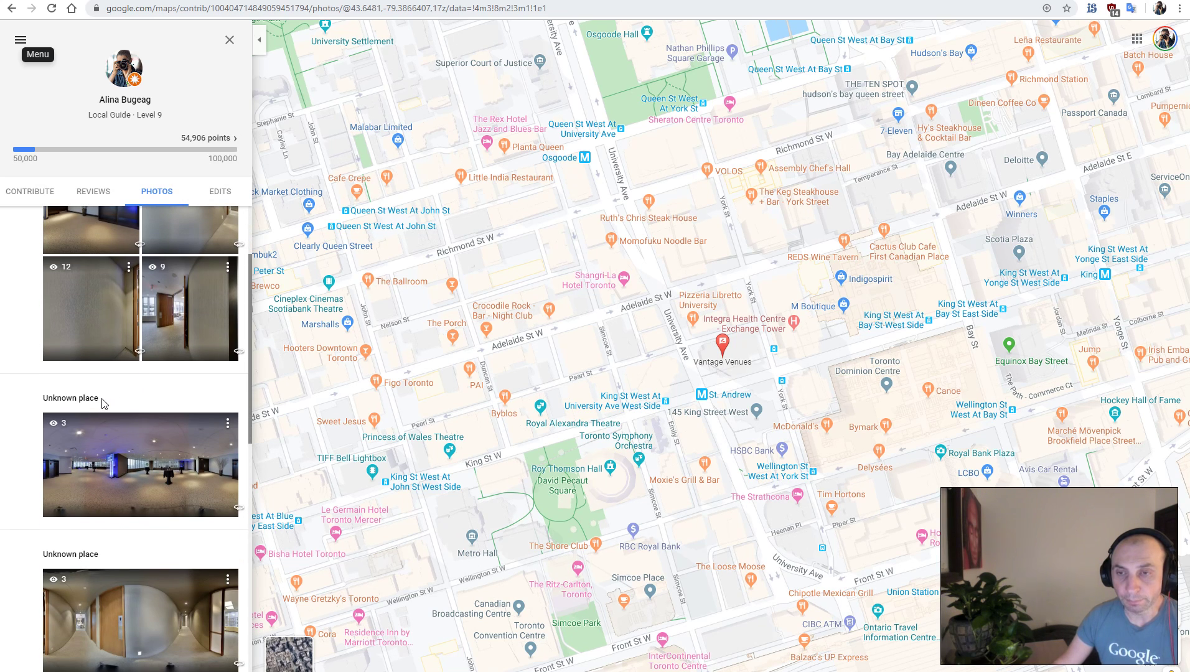
scroll(118, 418, "up", 2)
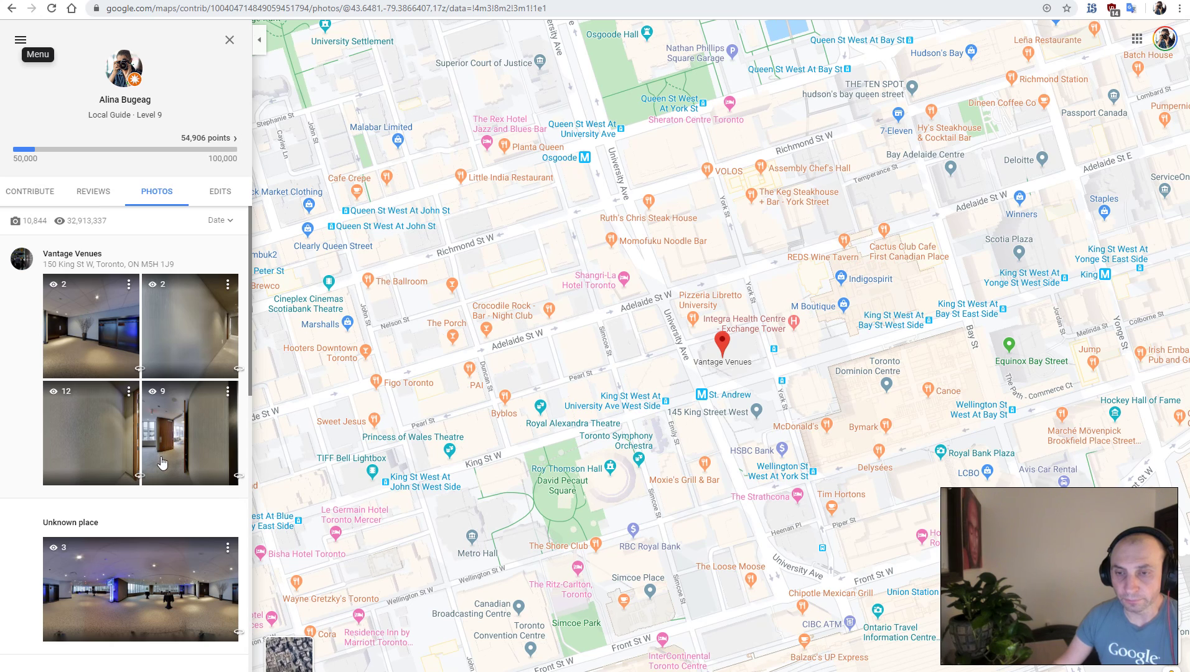
scroll(106, 467, "down", 2)
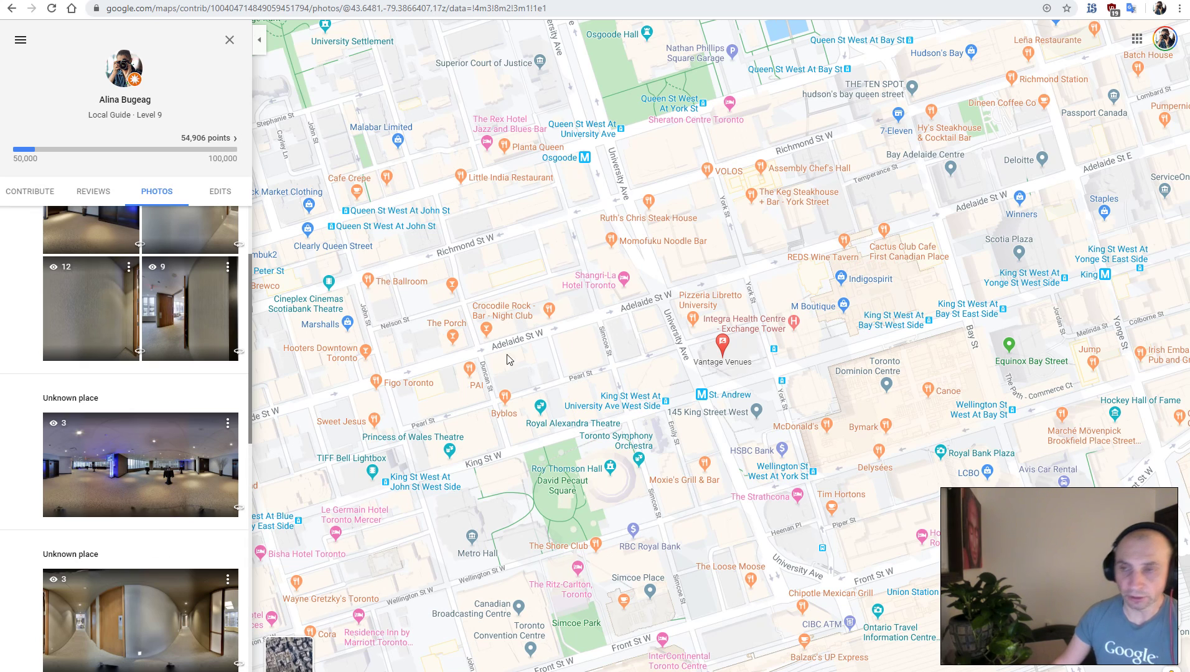
scroll(163, 419, "up", 2)
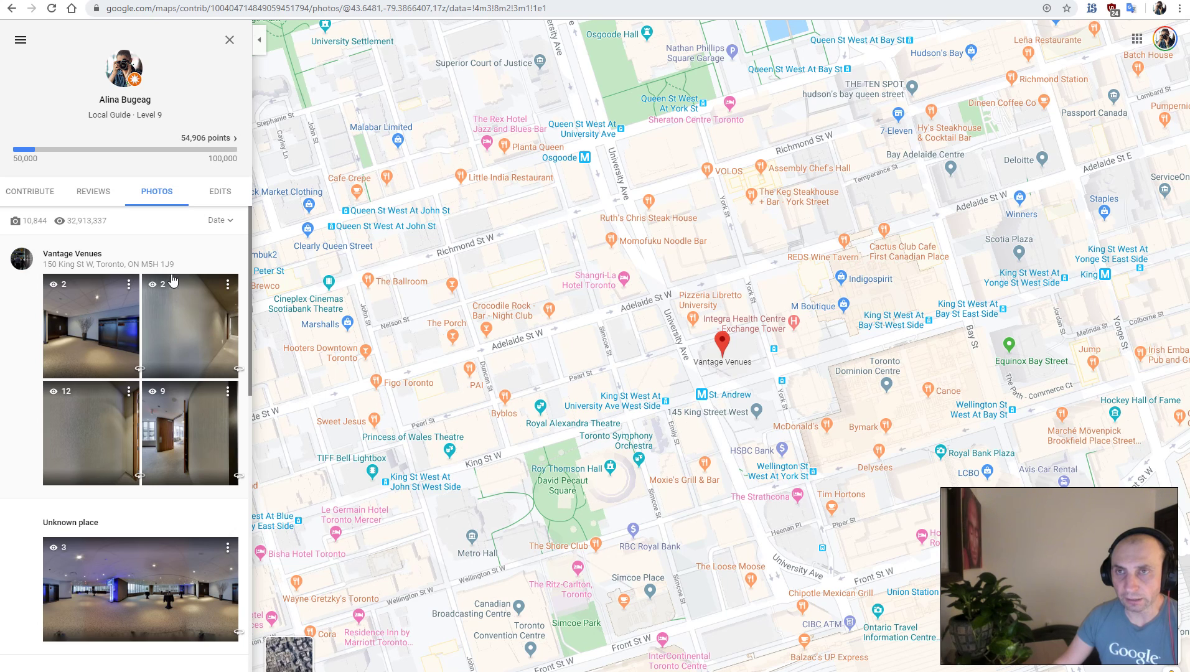
key("ctrl+Tab")
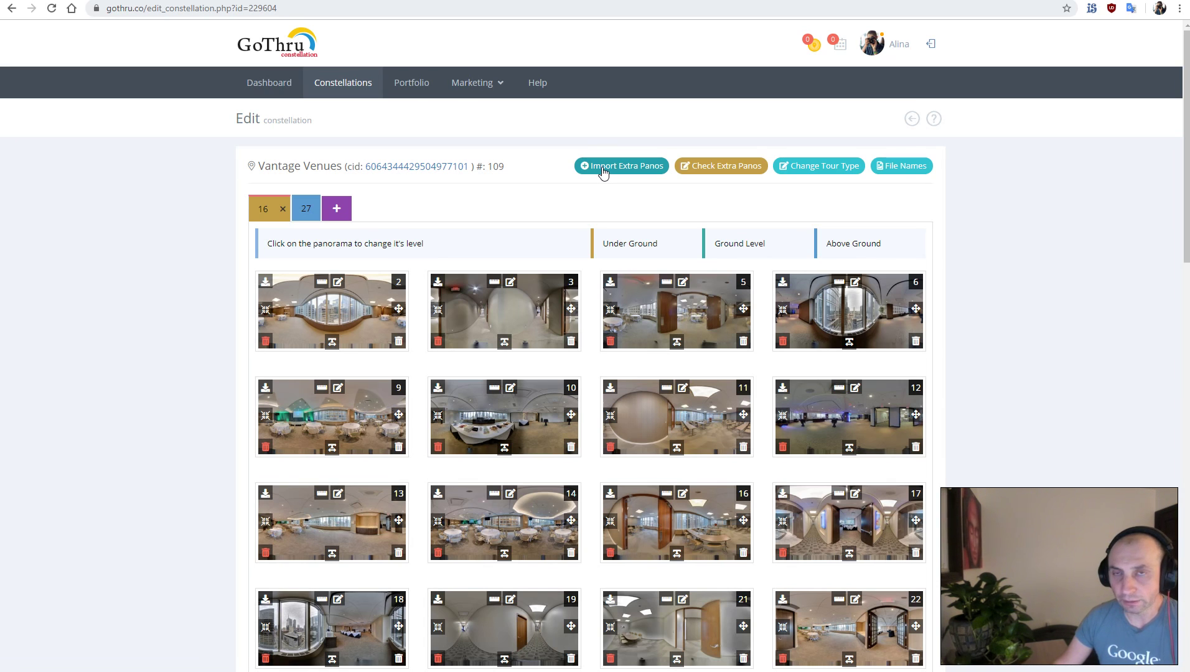
Step: Import the extra panoramas and view the new level 0 holding panoramas 110 and 111
left_click(602, 172)
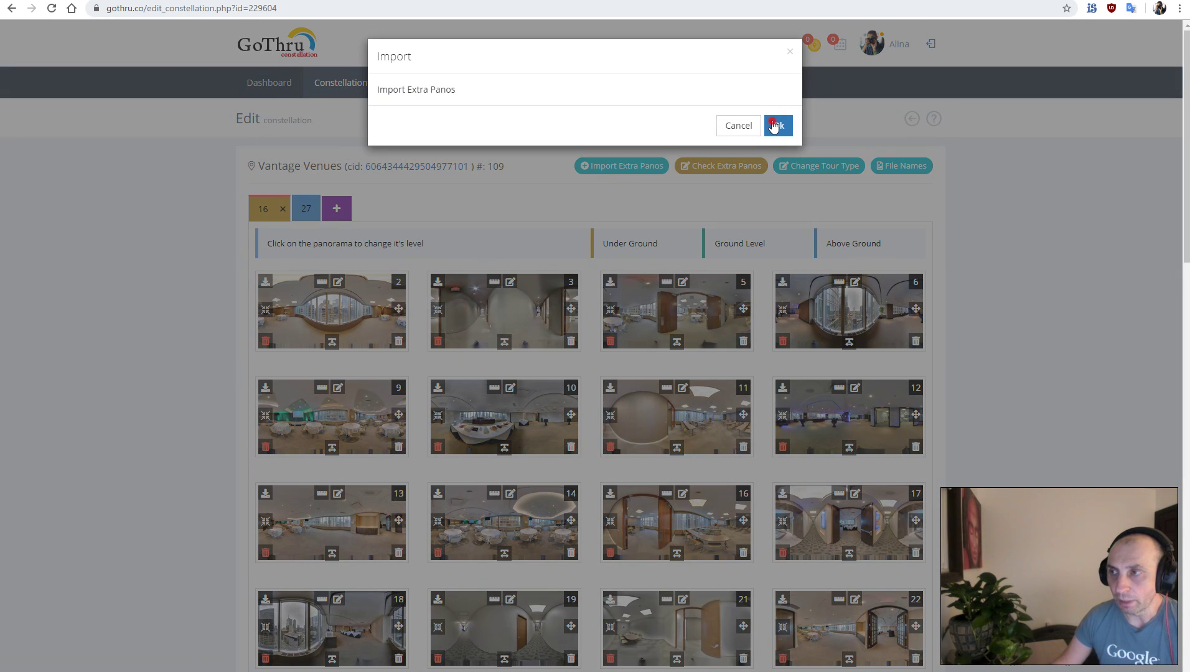
left_click(775, 122)
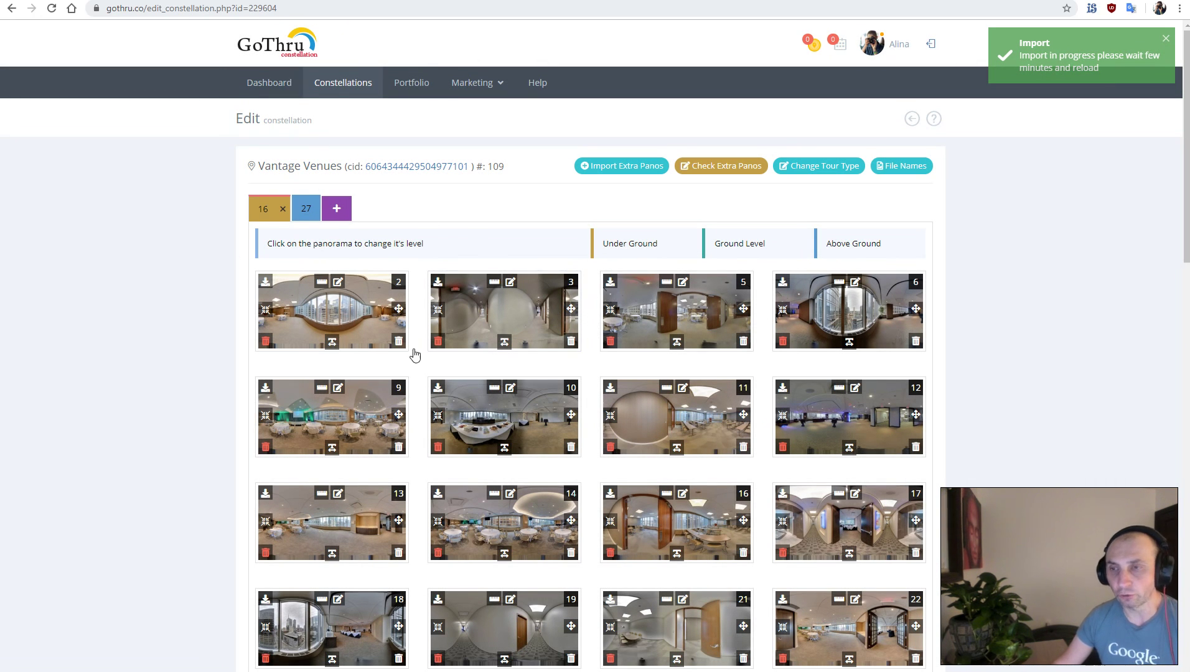
left_click(52, 10)
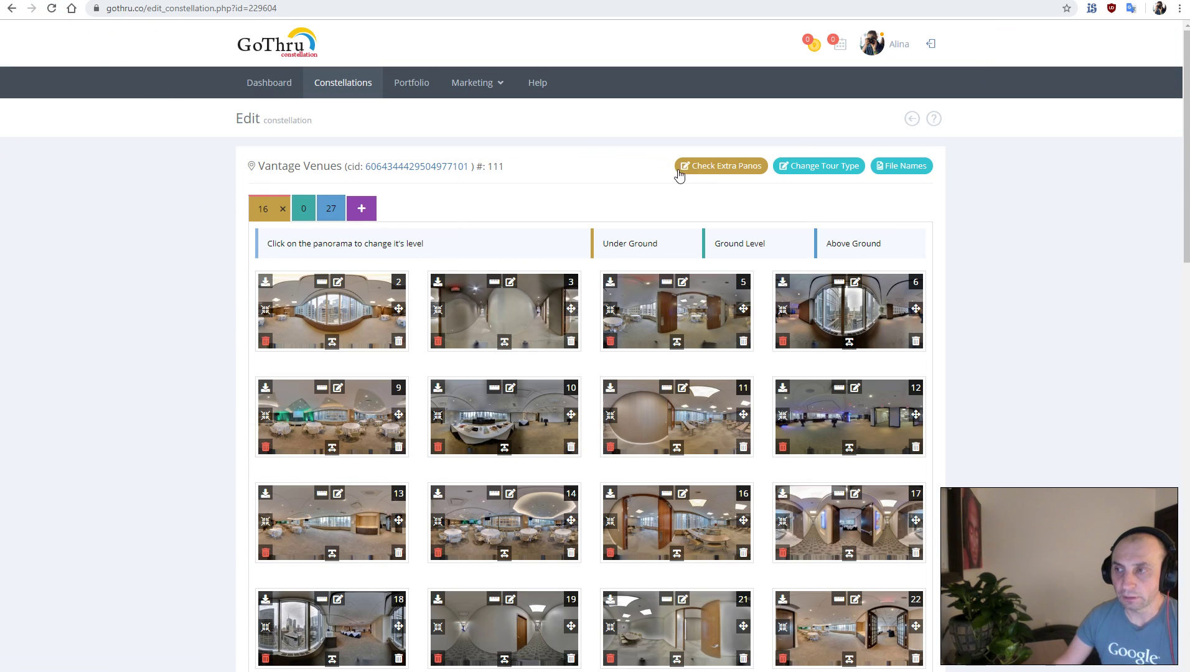
left_click(303, 211)
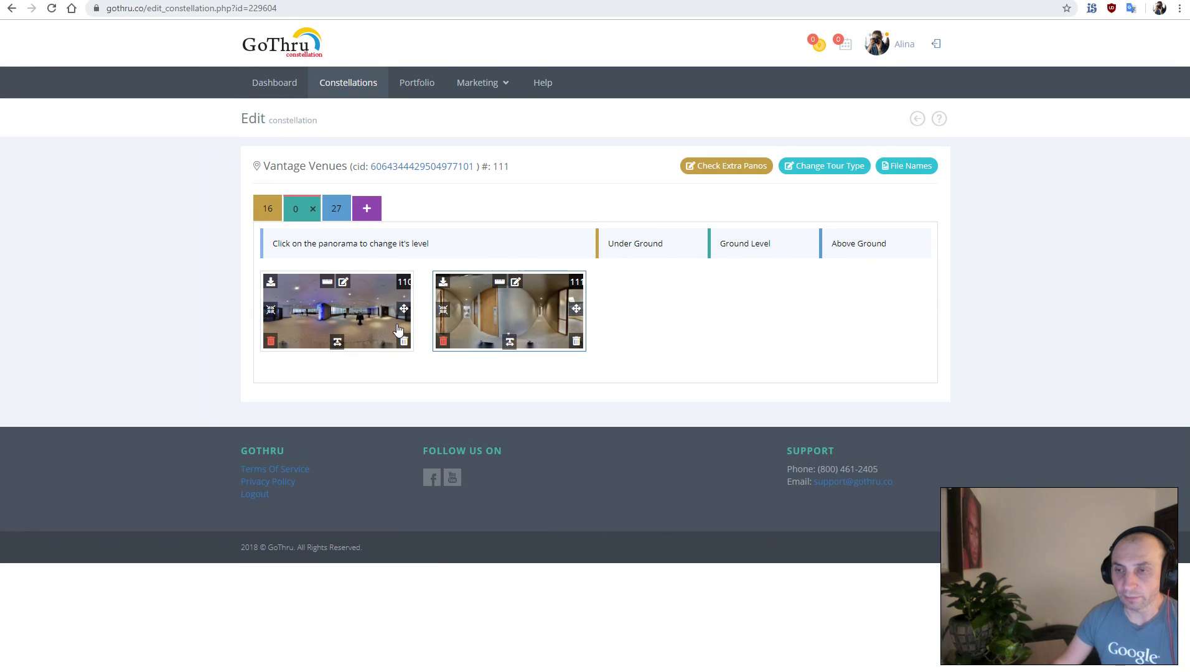
left_click(267, 215)
scroll(286, 261, "down", 10)
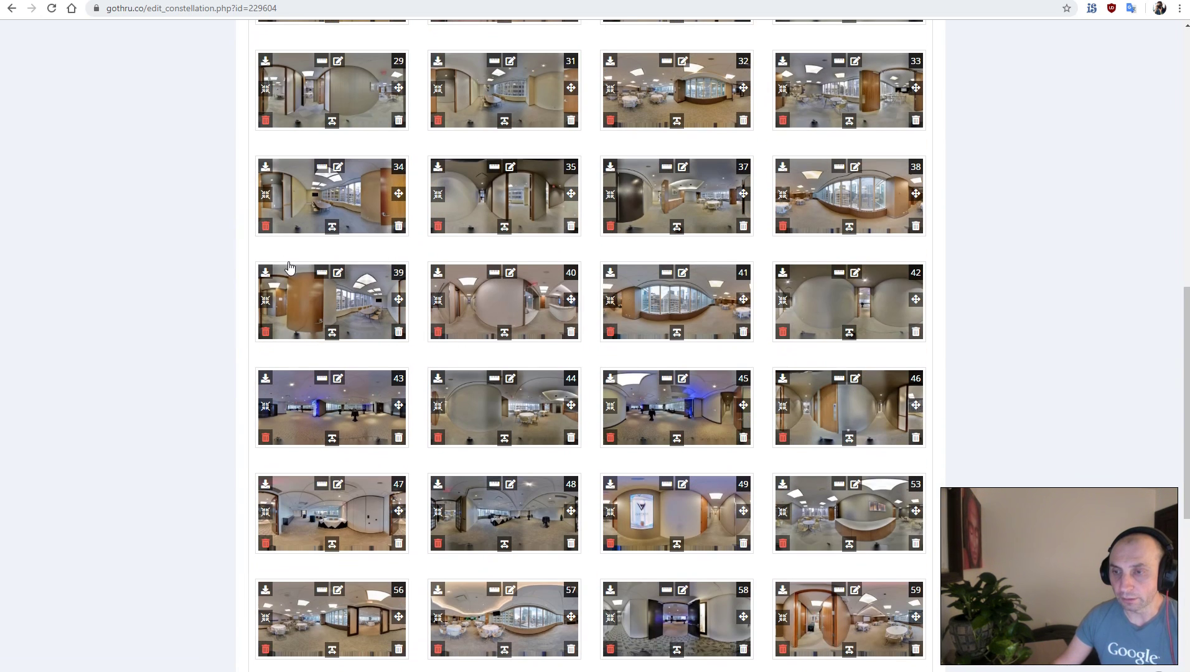
scroll(290, 266, "down", 4)
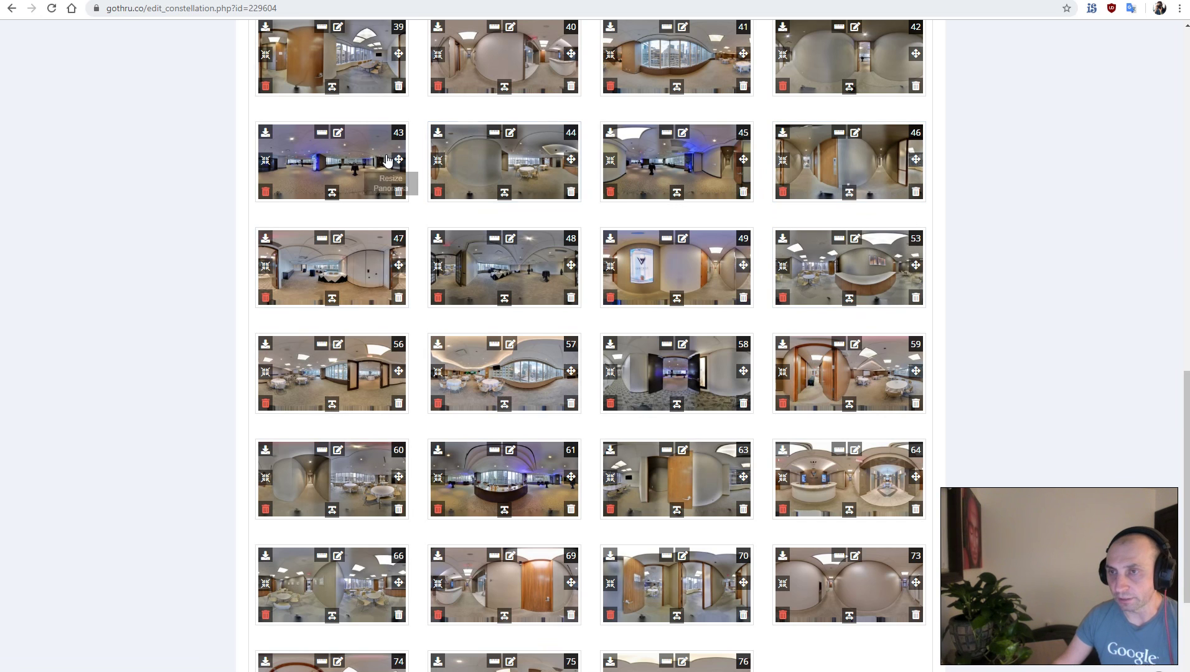
scroll(389, 162, "up", 2)
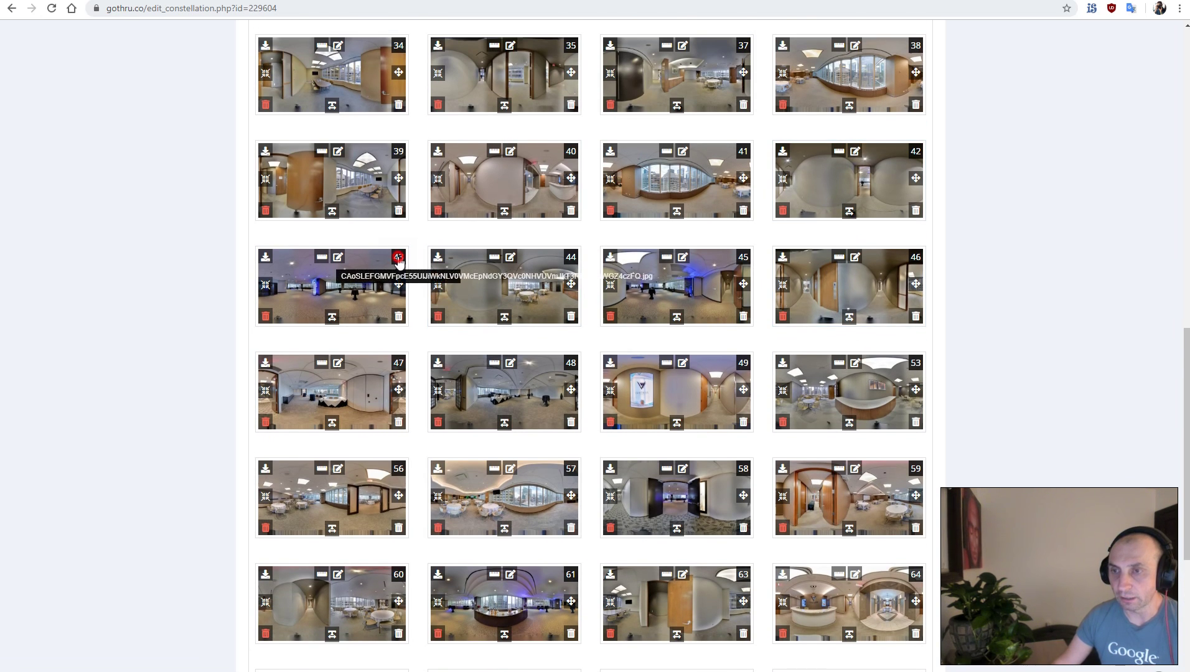
left_click(398, 258)
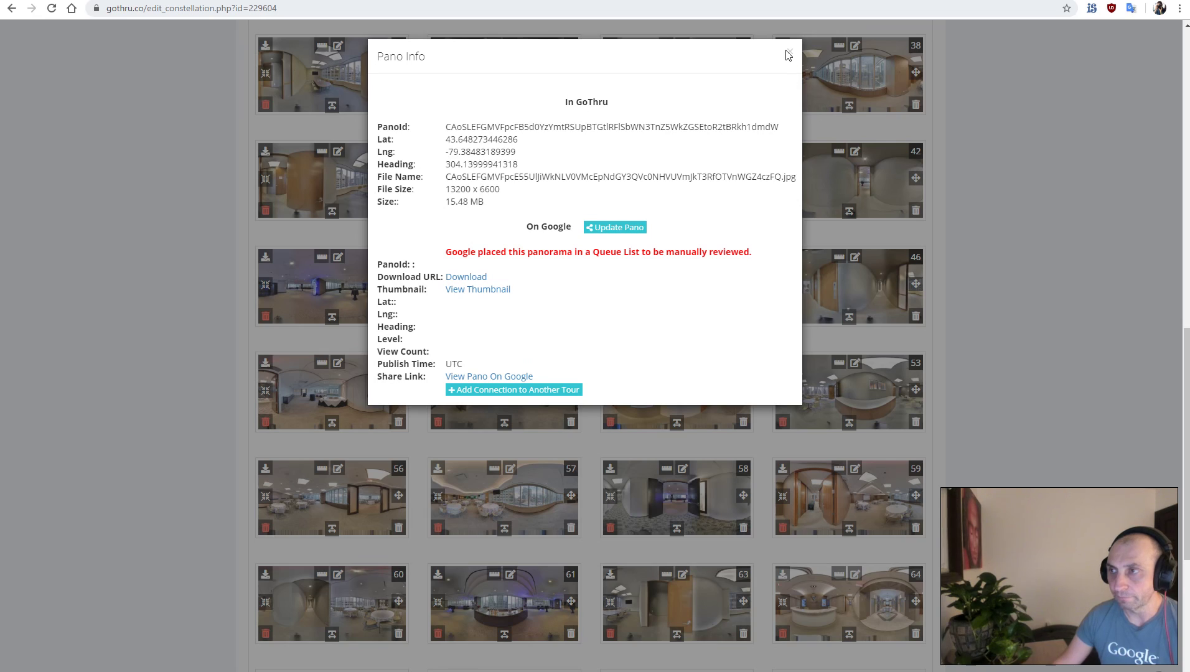
left_click(788, 54)
scroll(407, 244, "up", 15)
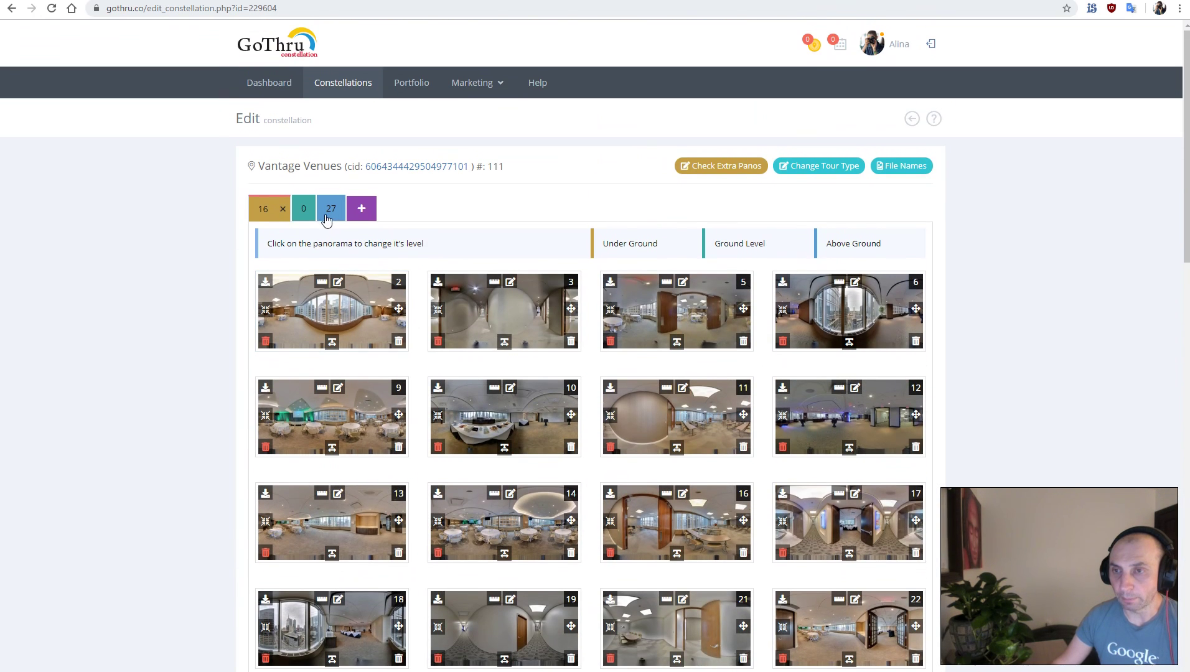
left_click(305, 209)
left_click(402, 282)
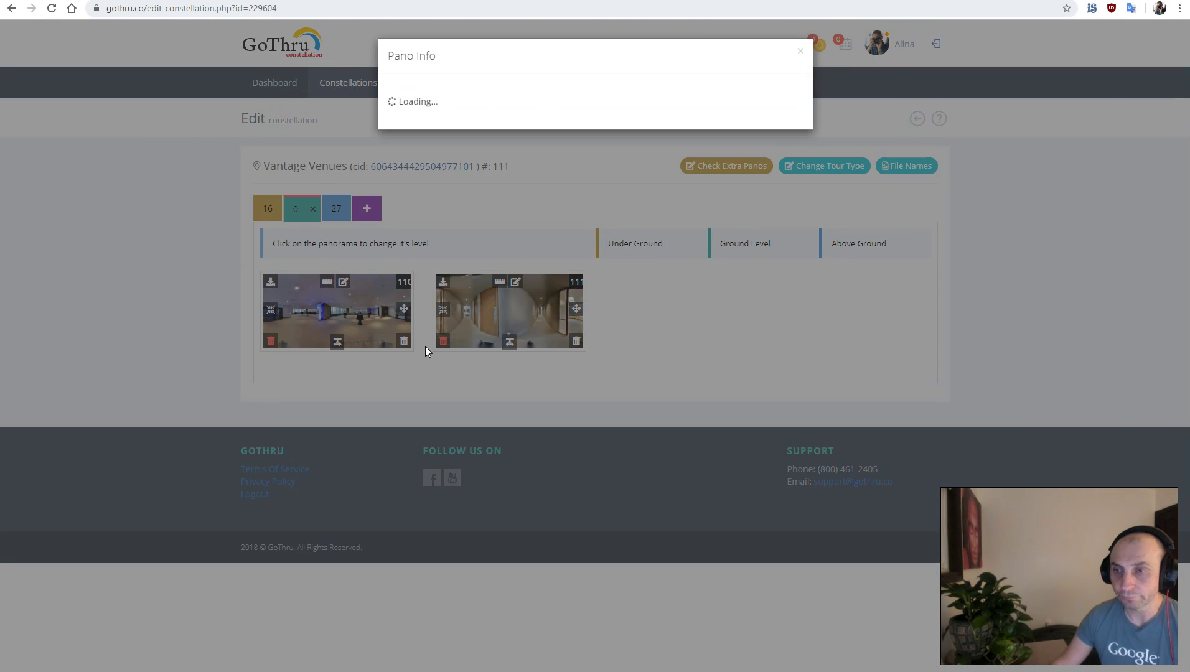
left_click(800, 51)
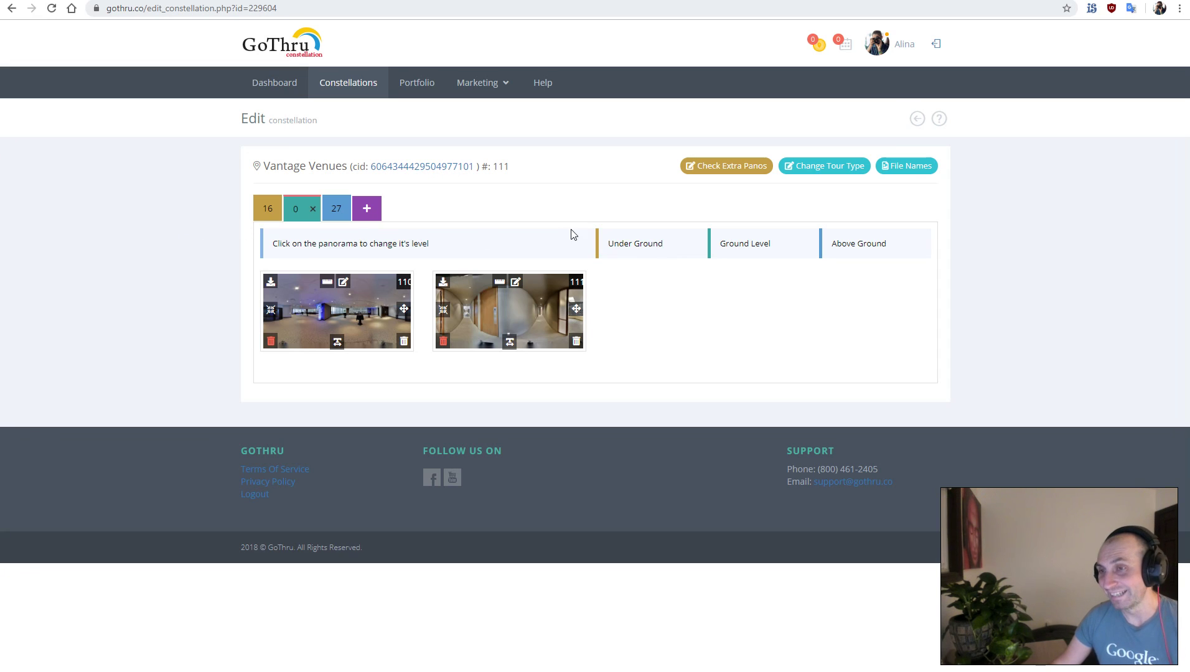
Step: Run Check Extra Panos and reload, bringing the tour back to 109 panoramas
left_click(695, 167)
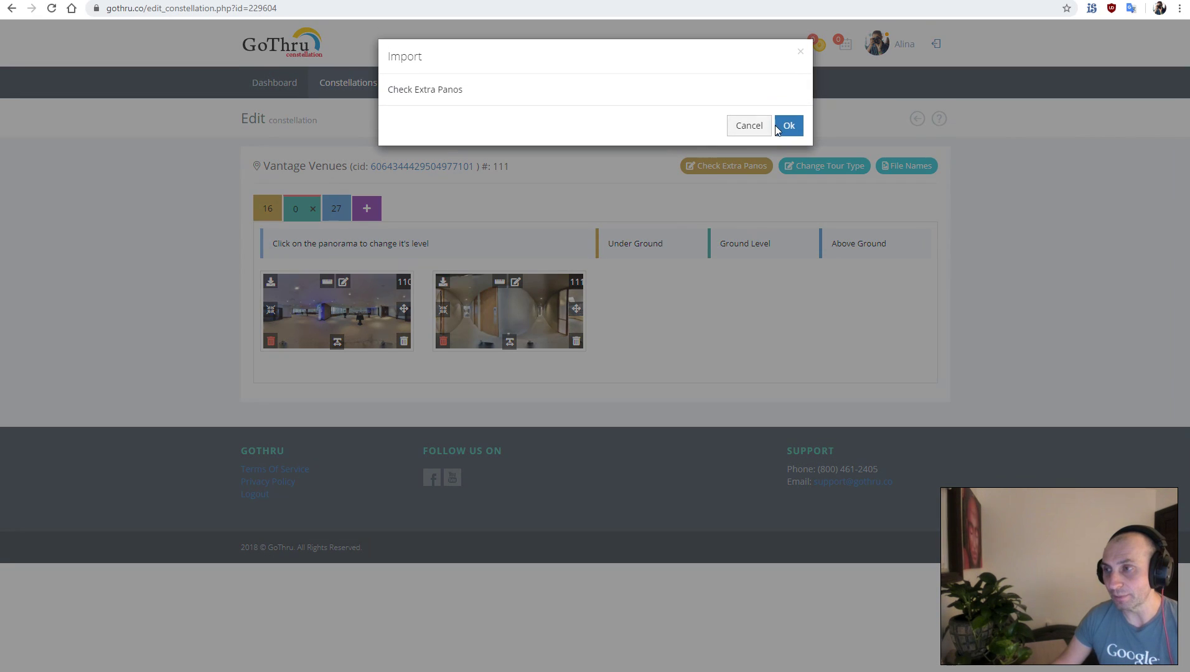
left_click(786, 122)
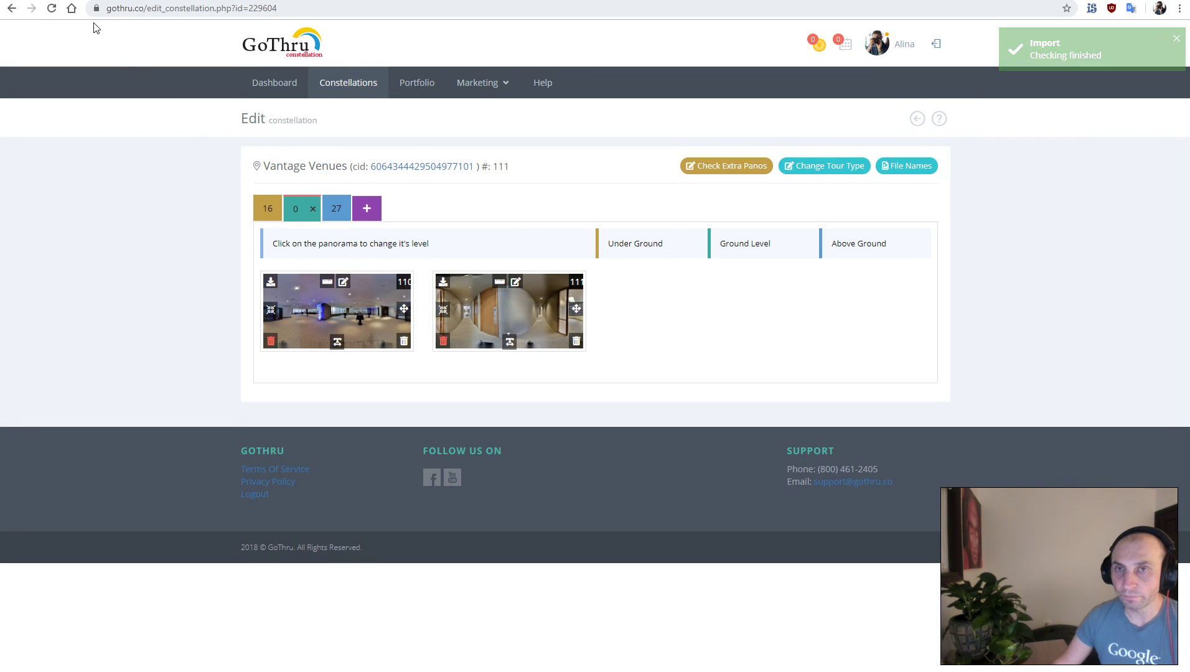
left_click(51, 9)
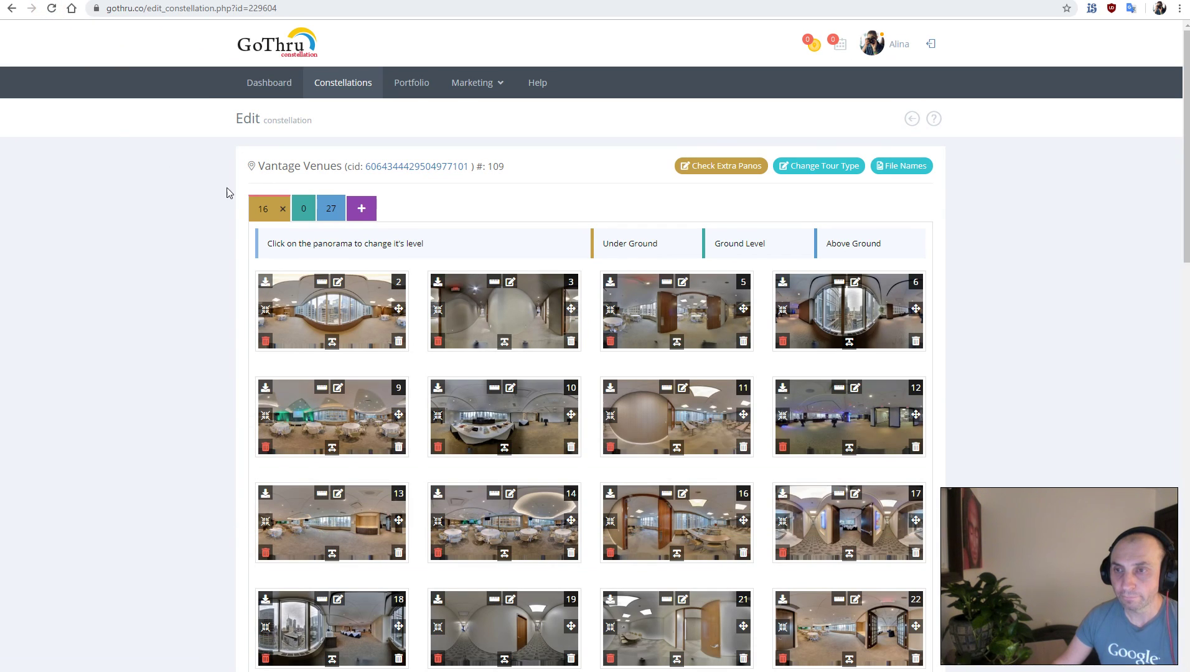
Step: Delete the now-empty level 0 from the Vantage Venues tour
left_click(295, 218)
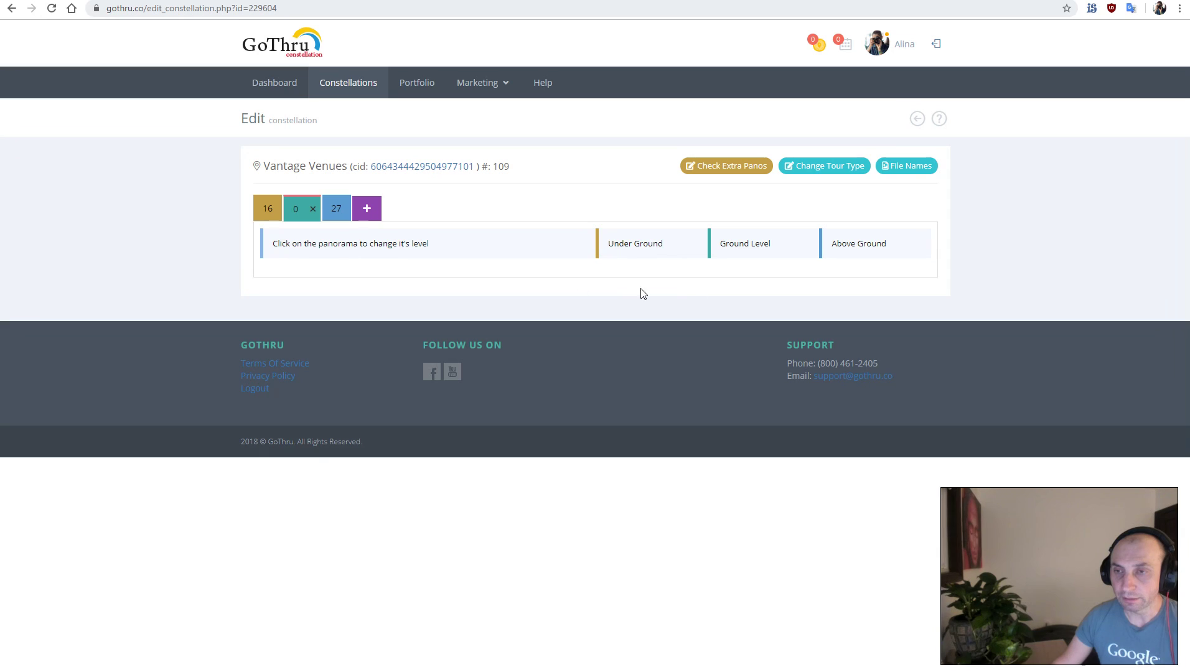
left_click(313, 210)
left_click(790, 124)
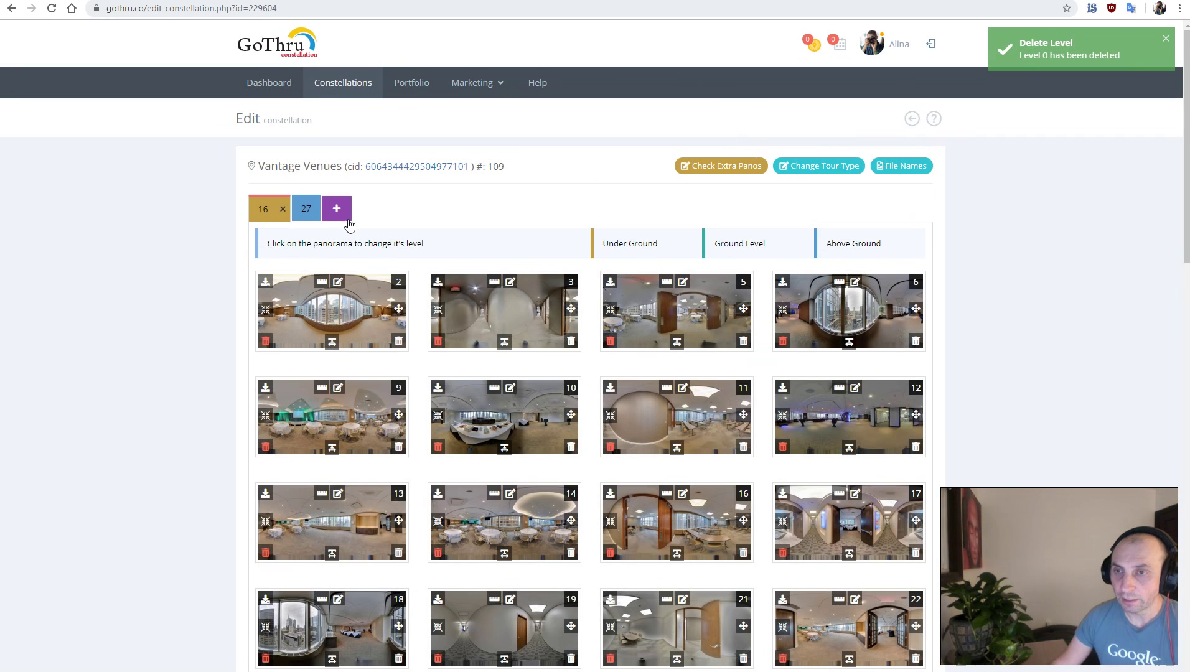
Step: Check the Pano Info of panoramas 43 and 46 for their Google place ID and publish time
scroll(348, 230, "down", 12)
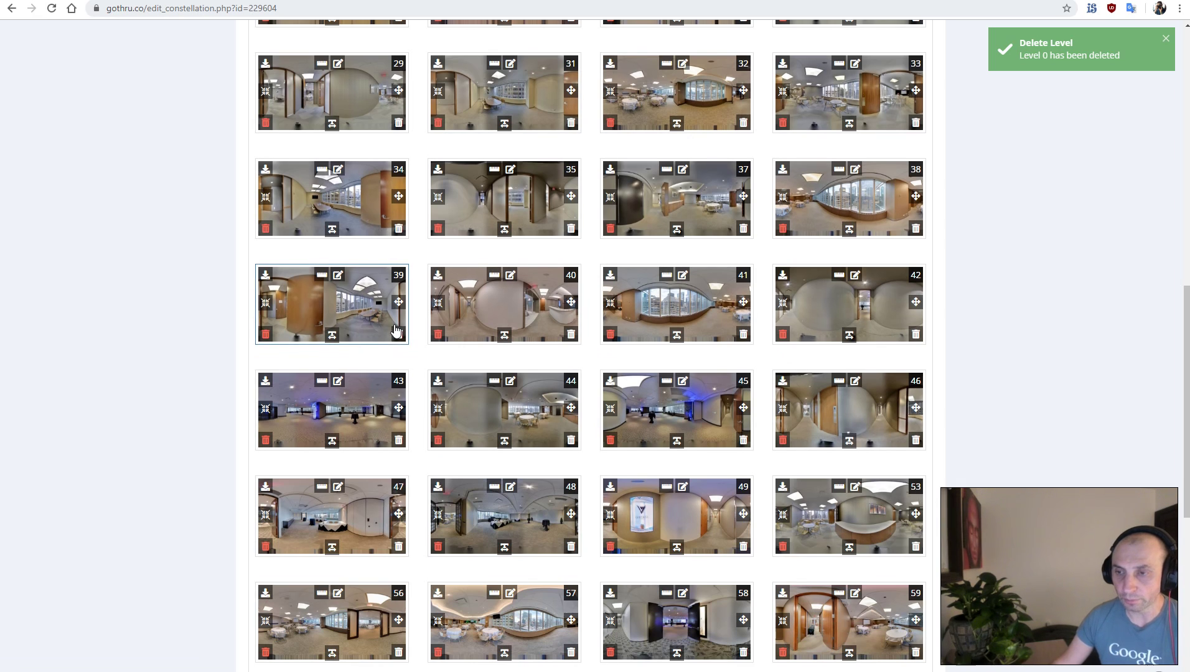
scroll(396, 330, "down", 2)
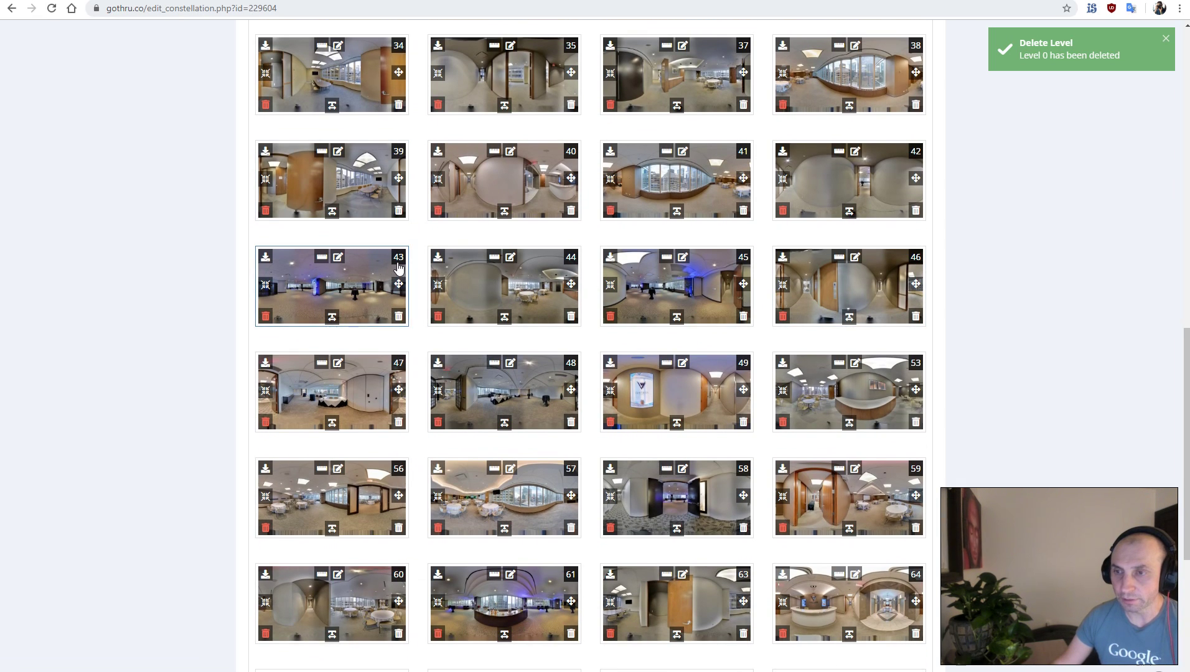
left_click(397, 305)
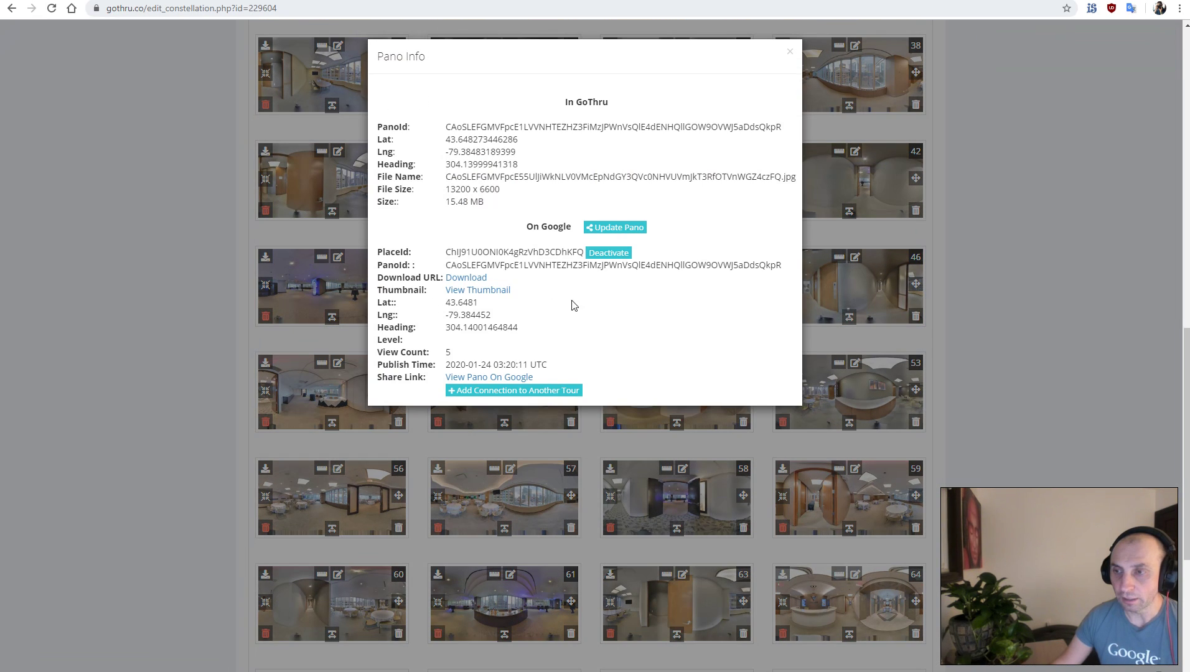
left_click(790, 53)
left_click(916, 257)
left_click(790, 52)
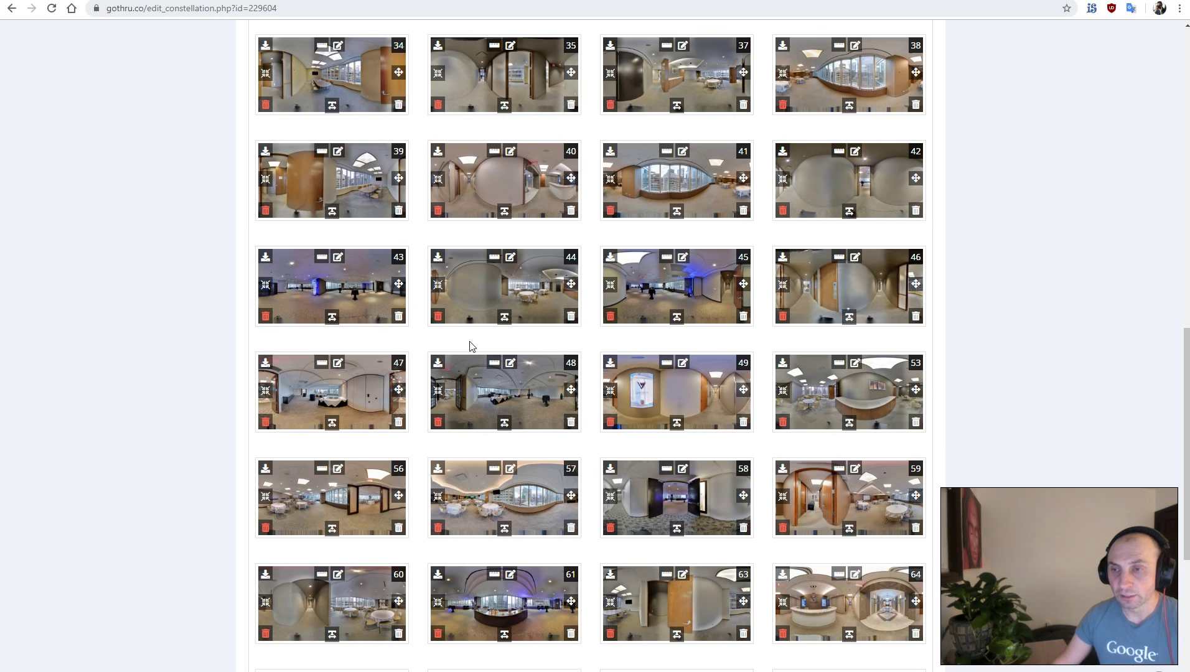
scroll(736, 292, "up", 15)
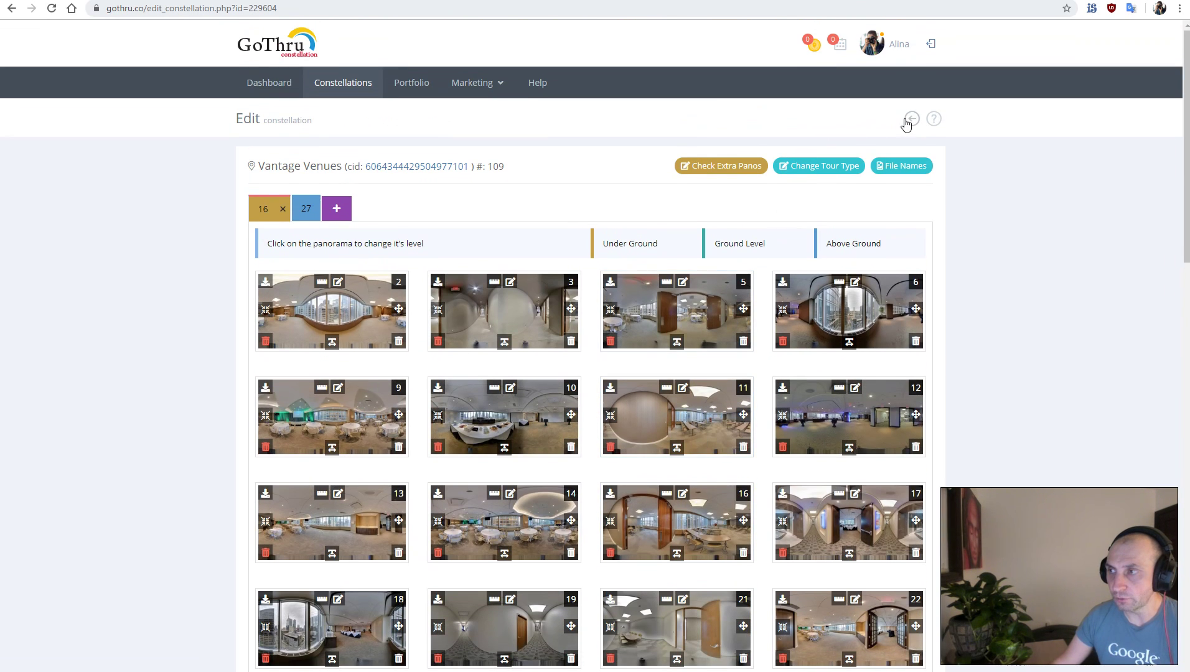
Step: From Tools > Google, choose 'Update your tour on Google Street View' and start publishing
left_click(910, 119)
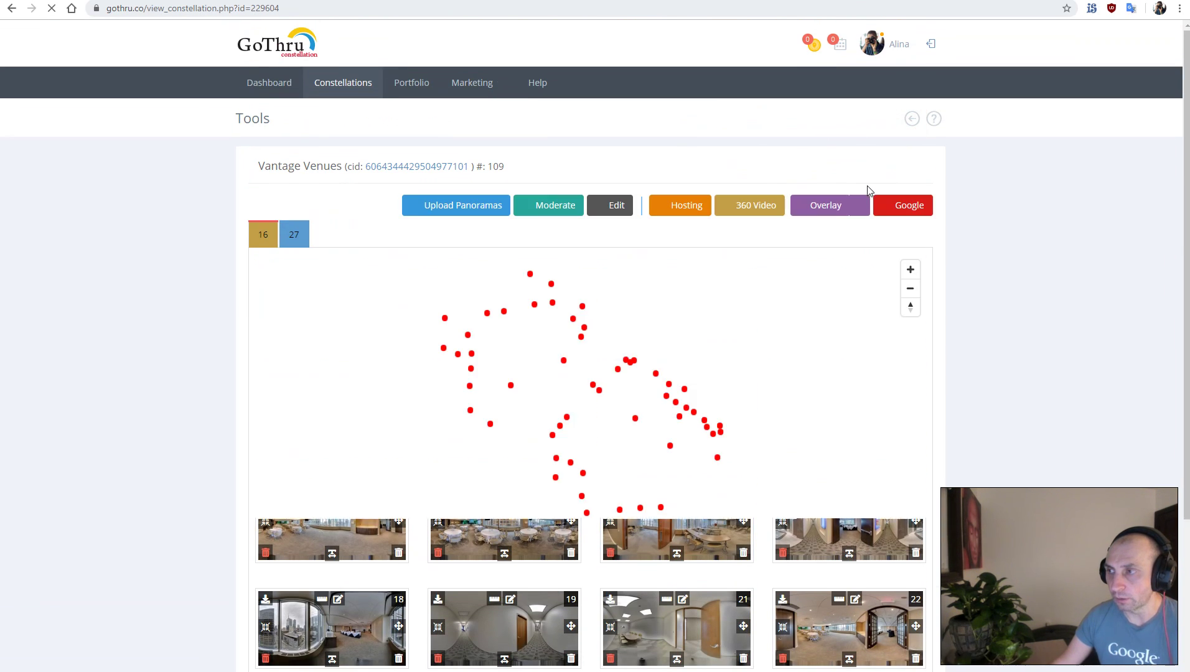
left_click(908, 208)
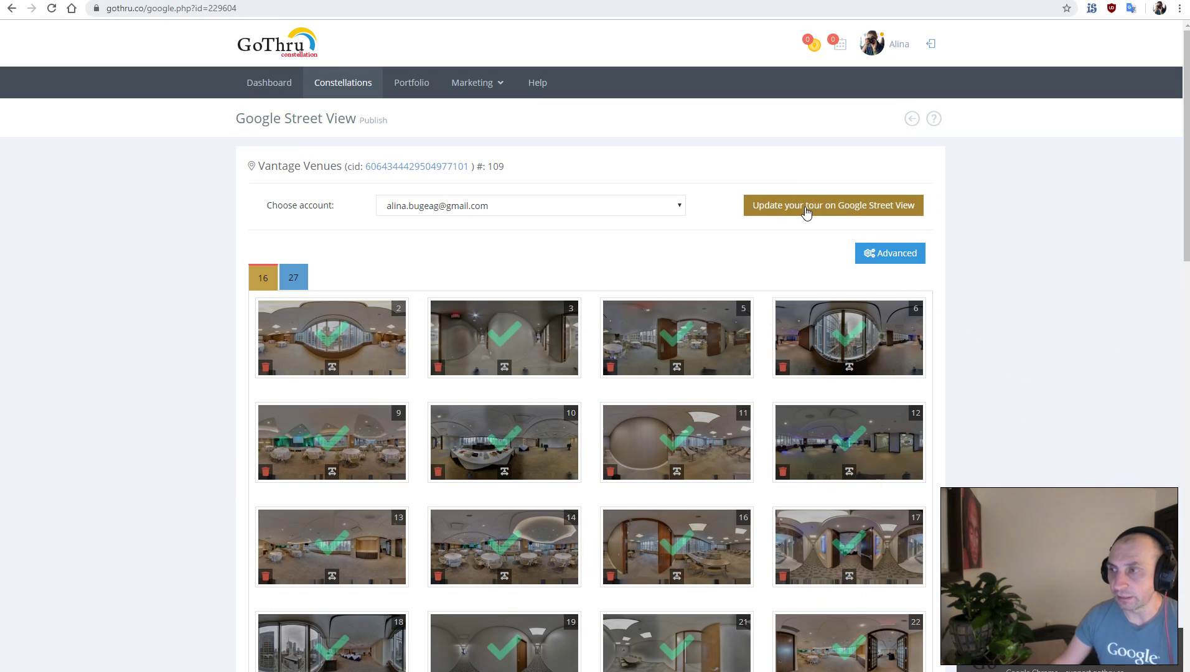
left_click(828, 209)
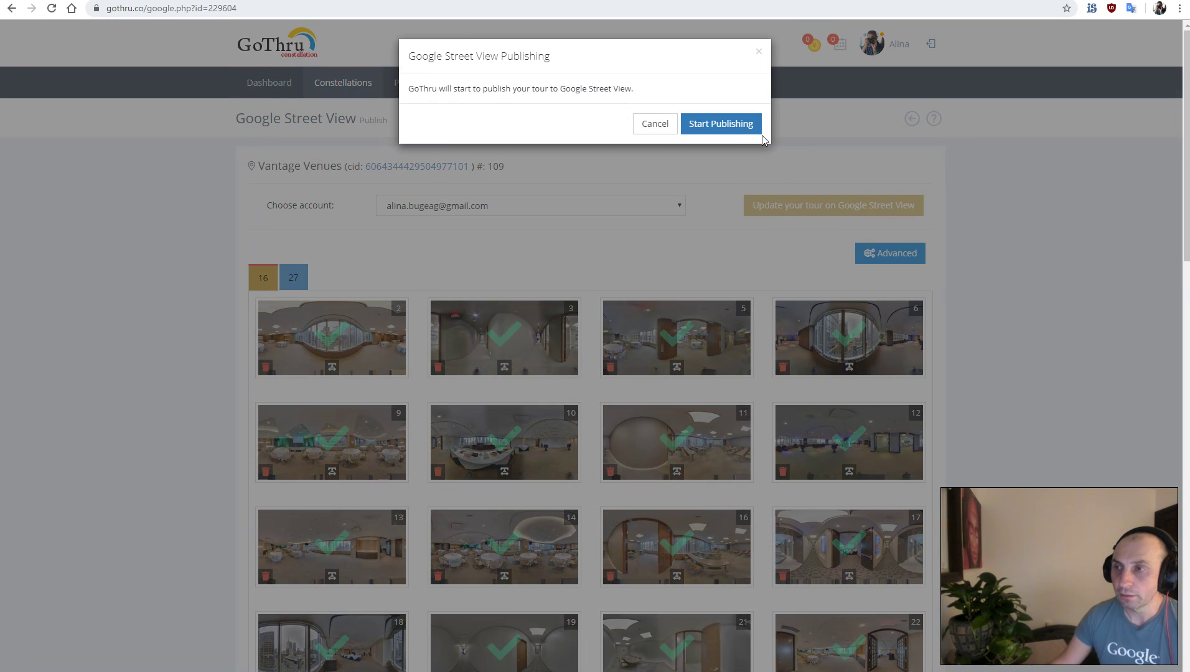
left_click(741, 125)
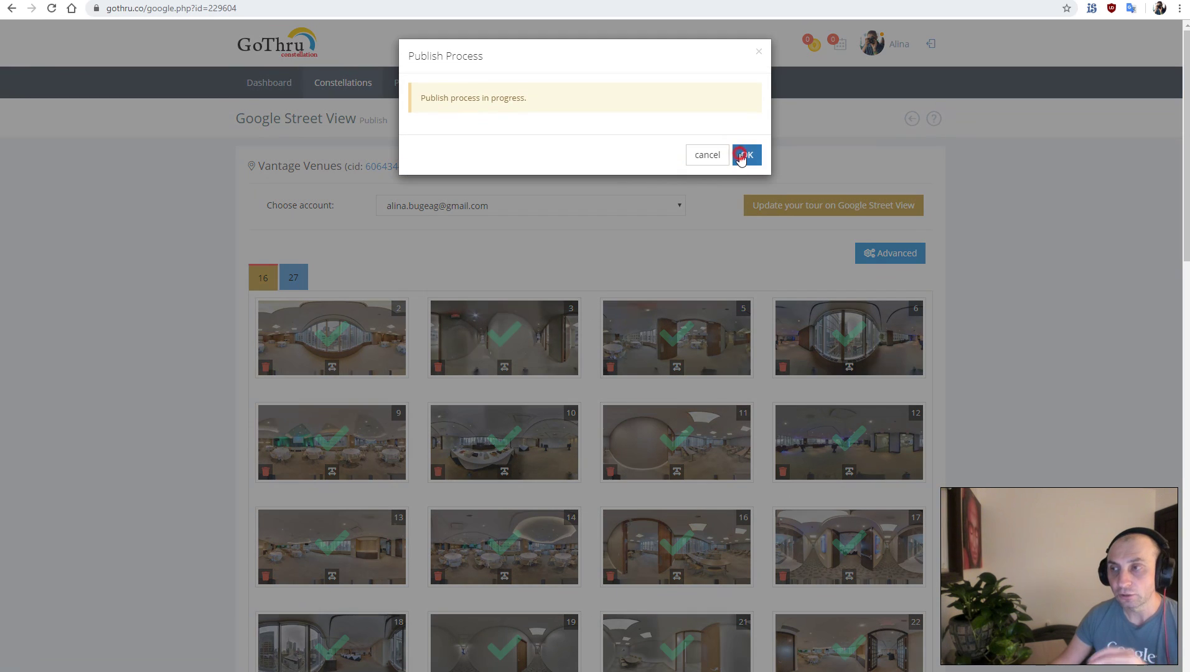
left_click(744, 153)
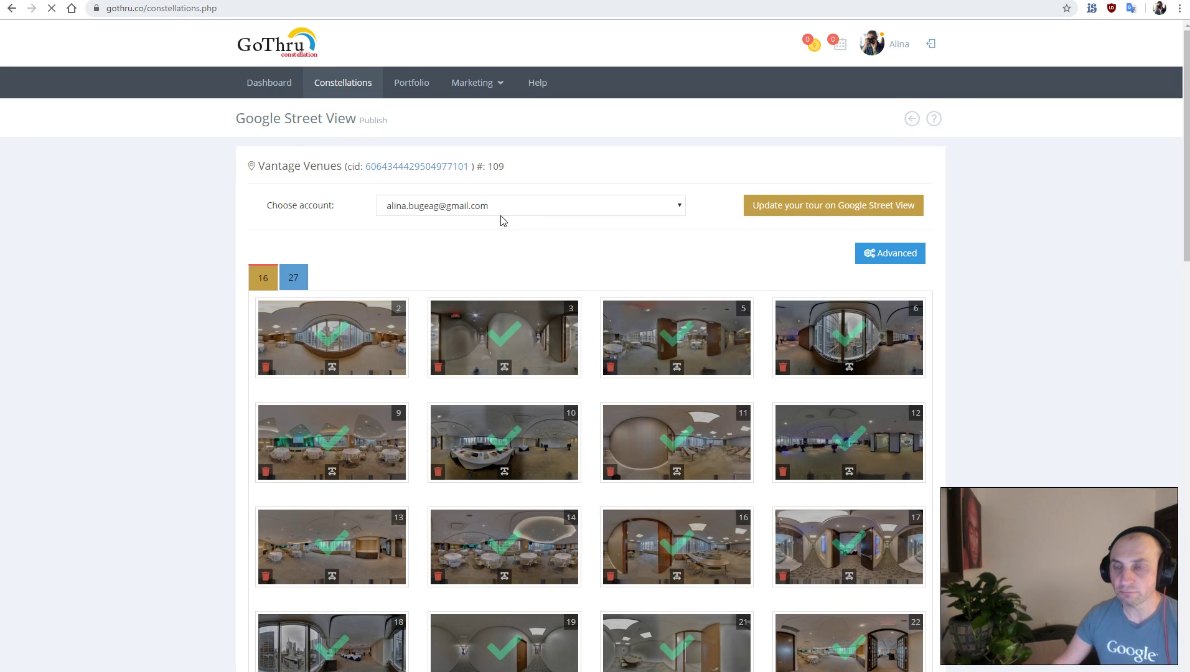
Step: Show the upload progress window for Vantage Venues from the Constellations list
left_click(465, 157)
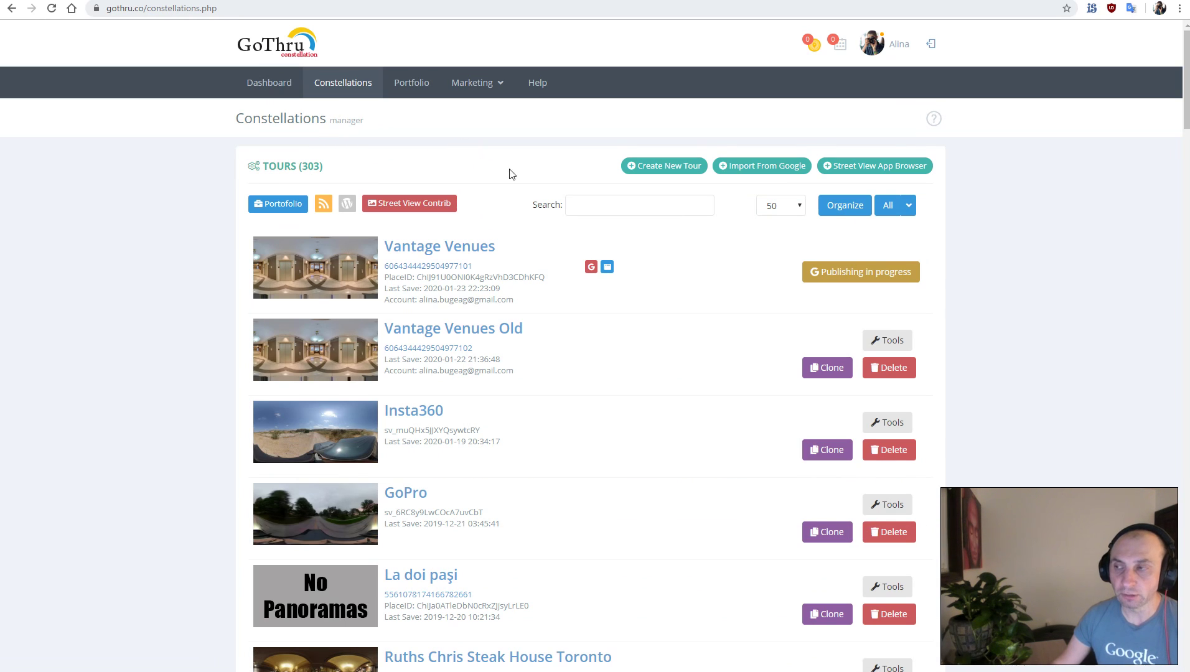
left_click(832, 272)
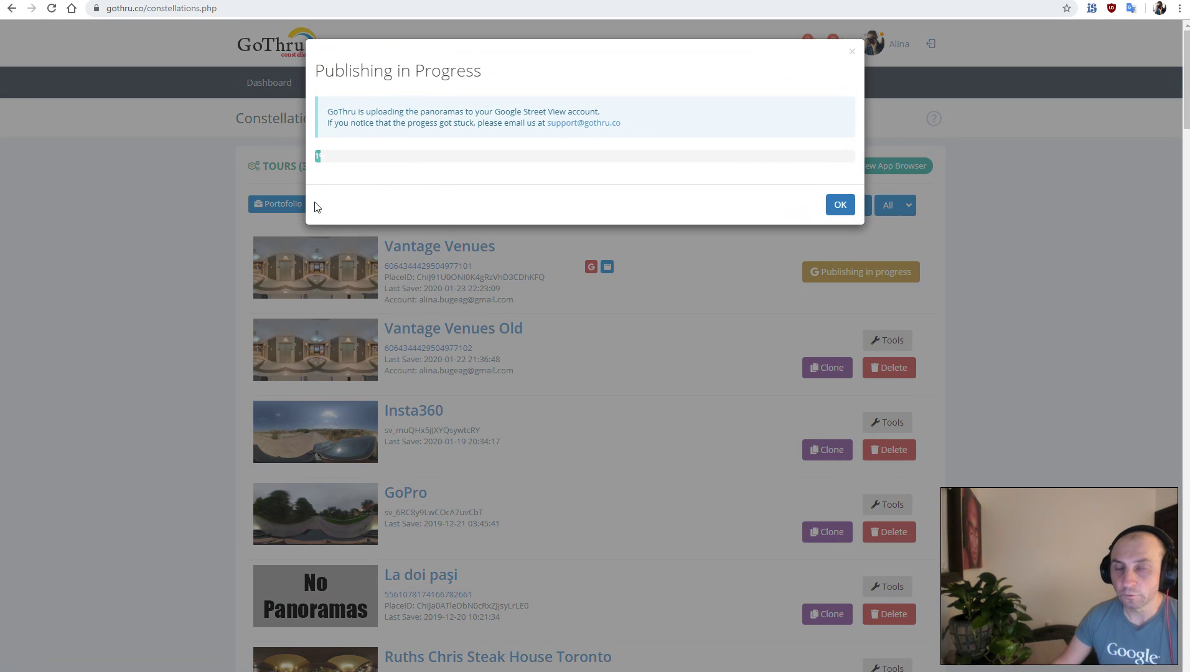